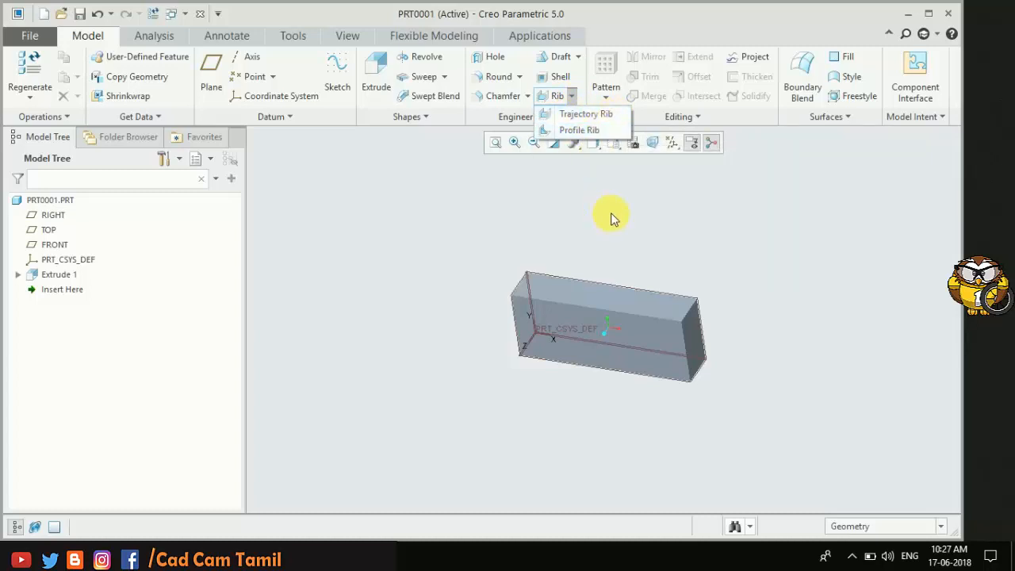
Shell the block at a thickness of 7.38, removing its large front face
left_click(702, 287)
scroll(607, 272, "up", 3)
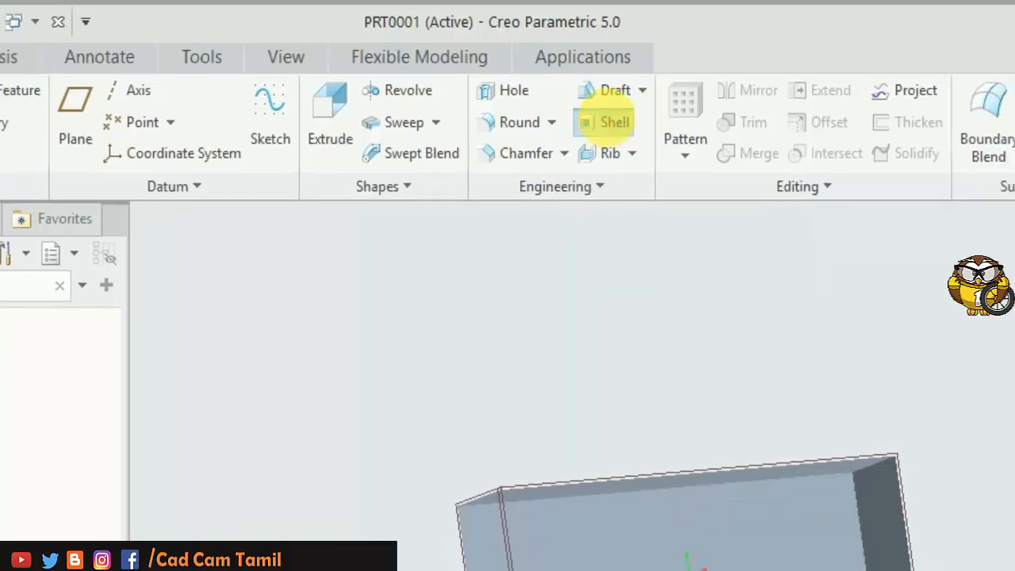
left_click(611, 123)
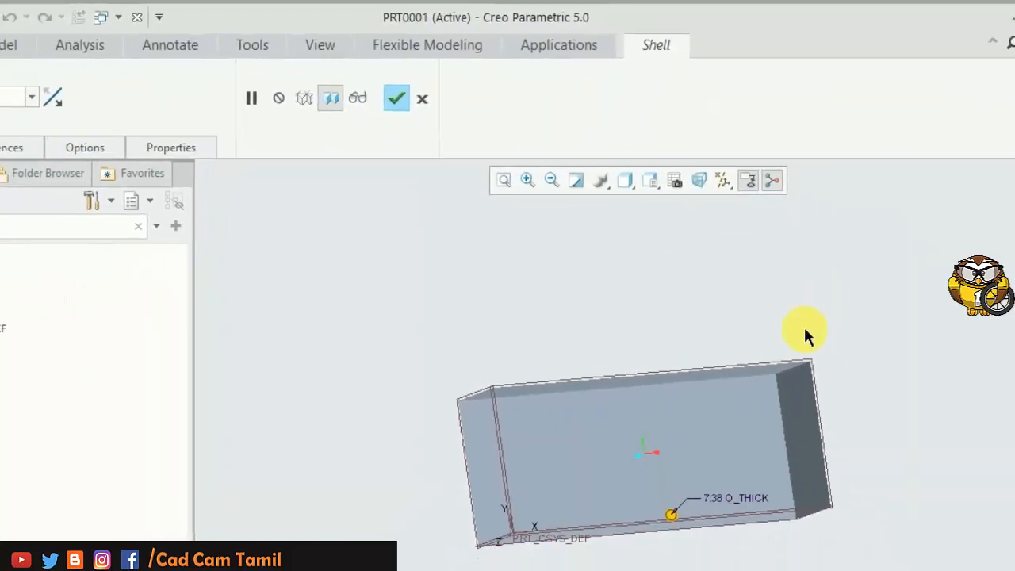
left_click(730, 505)
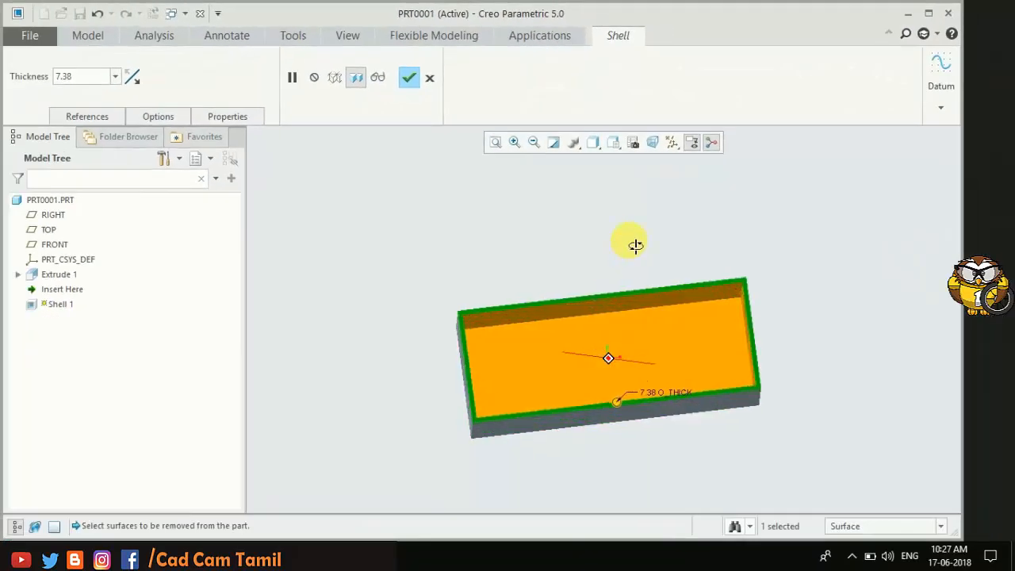
middle_click_drag(635, 246, 629, 245)
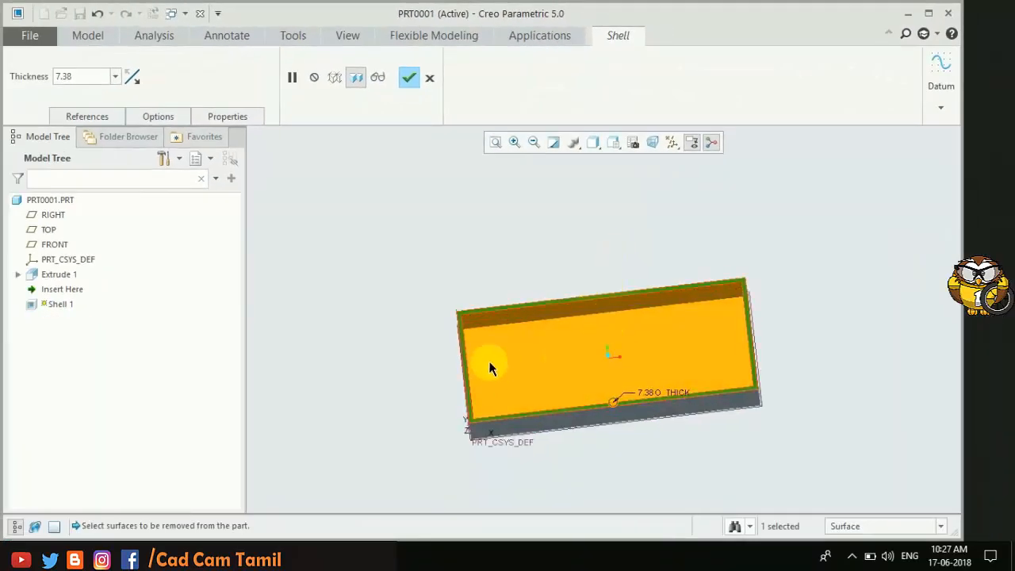
left_click(409, 77)
Examine the hollow interior and the walls of the shelled block from an angled view
left_click(481, 240)
middle_click_drag(481, 240, 582, 345)
scroll(571, 374, "down", 3)
scroll(319, 319, "up", 2)
scroll(505, 349, "down", 2)
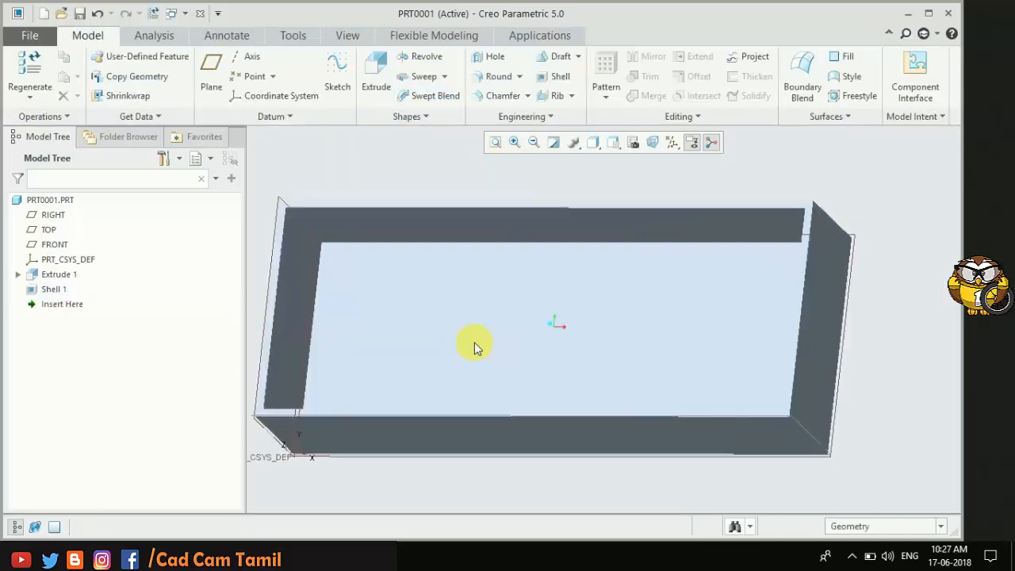
left_click(475, 319)
scroll(420, 325, "up", 2)
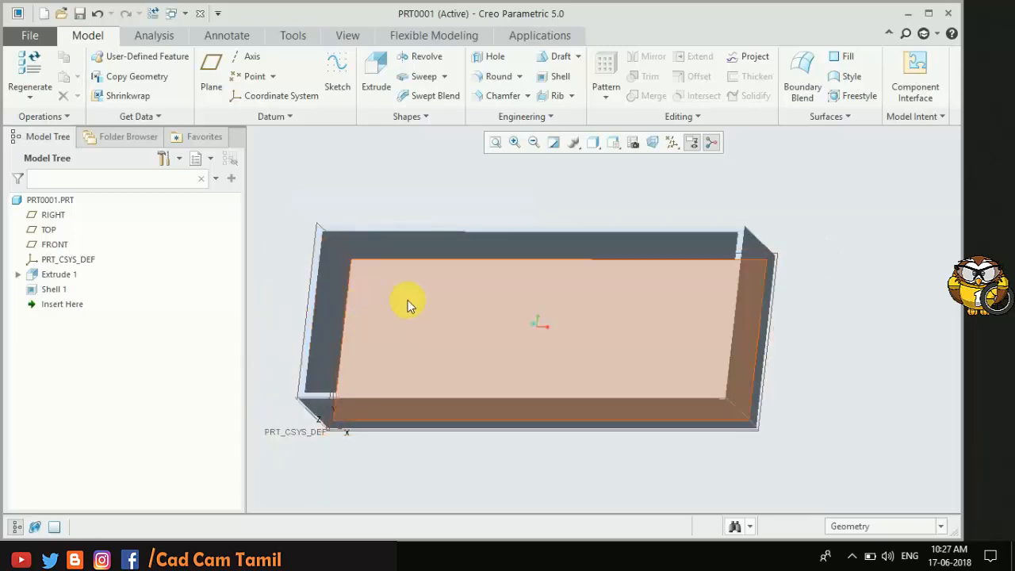
left_click(382, 199)
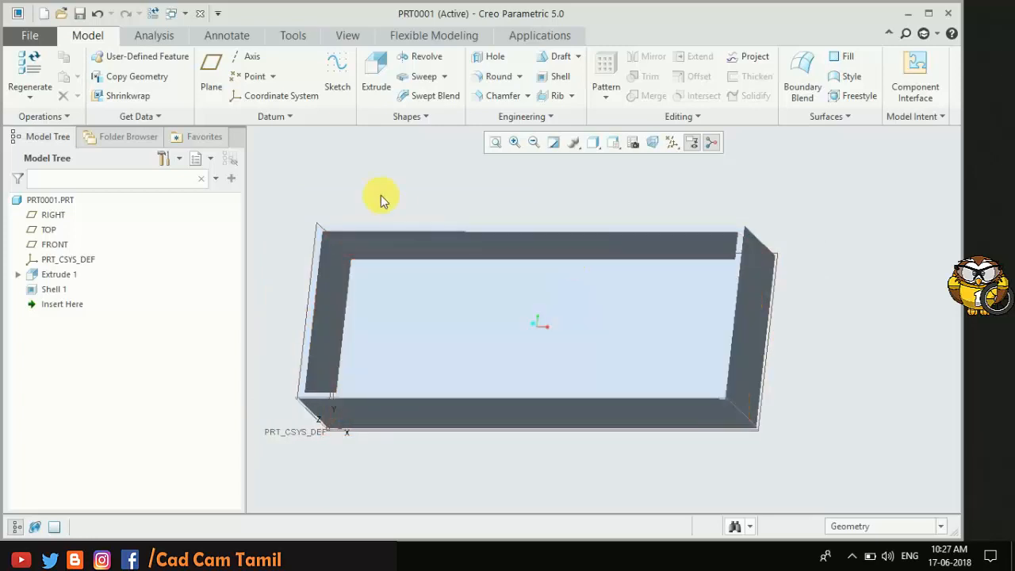
Begin a Trajectory Rib and set its width to 5
left_click(571, 96)
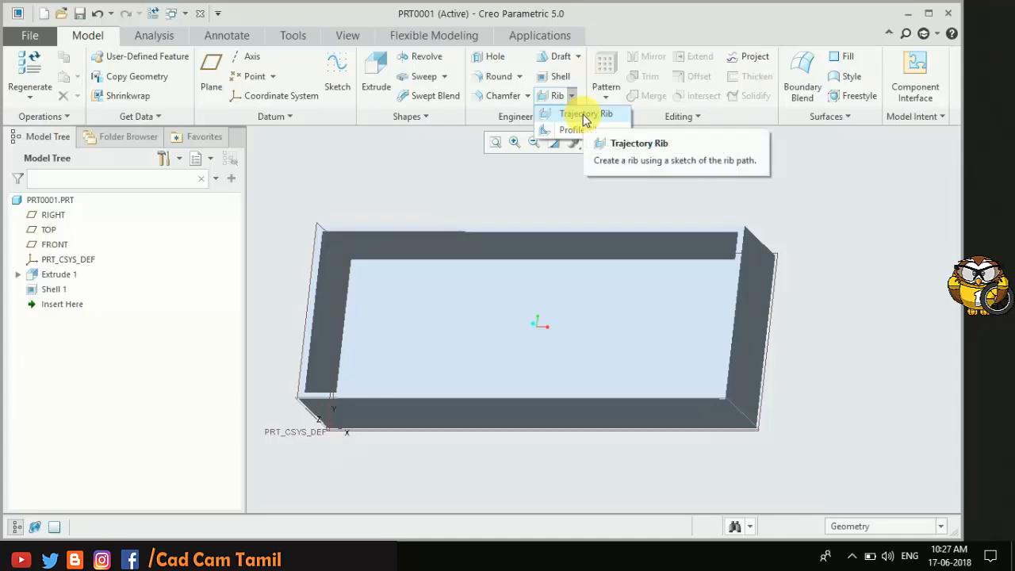
left_click(585, 116)
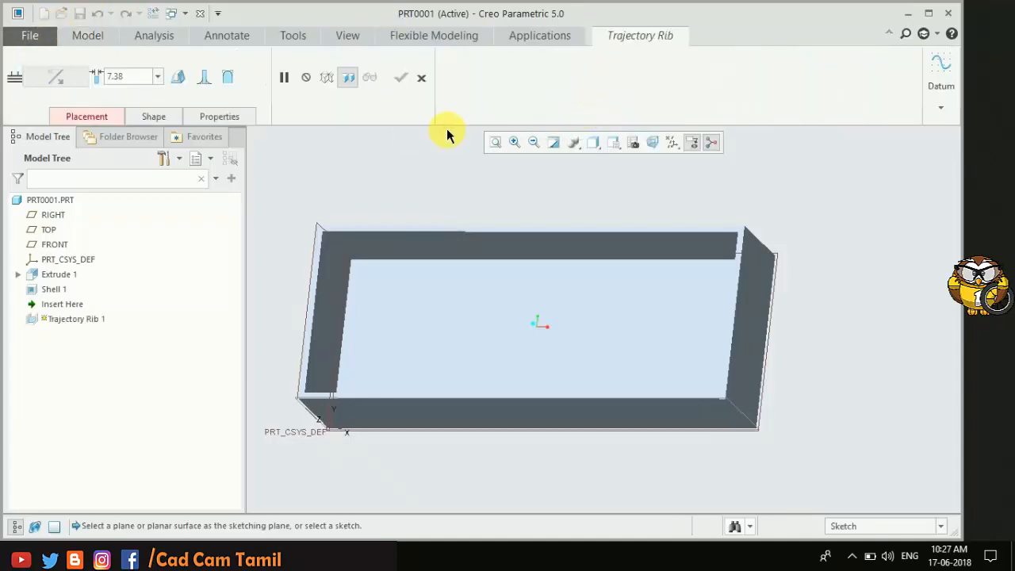
left_click(130, 77)
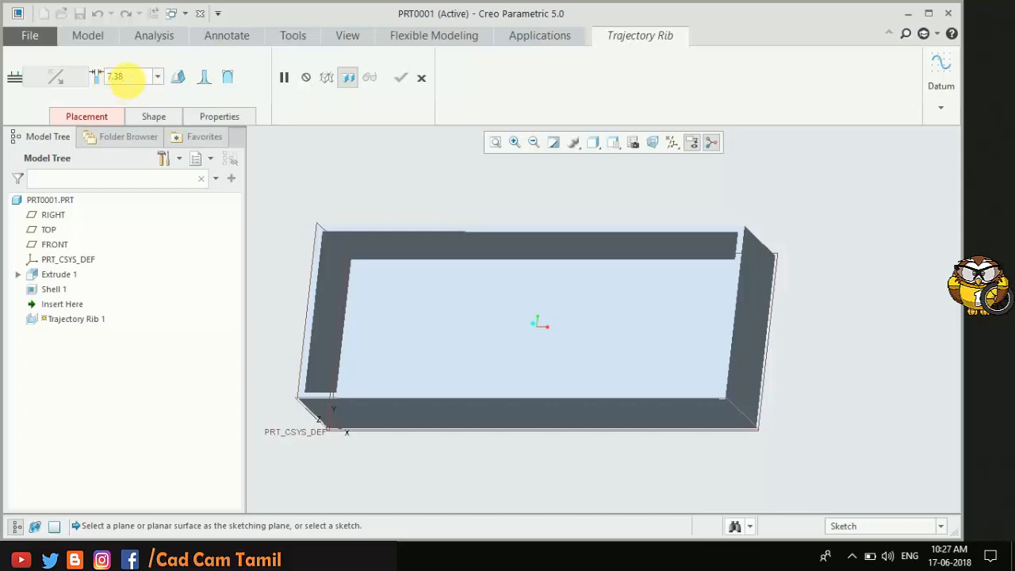
type("5")
key("Return")
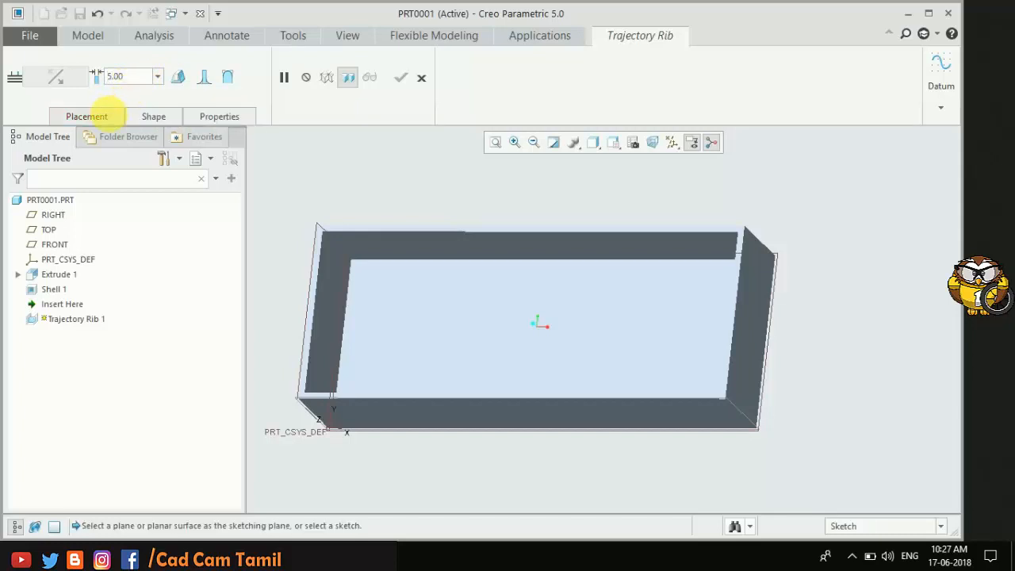
Define the rib's sketch on the box's open rim surface, with the RIGHT plane as reference, and orient the view to the sketch plane
left_click(111, 119)
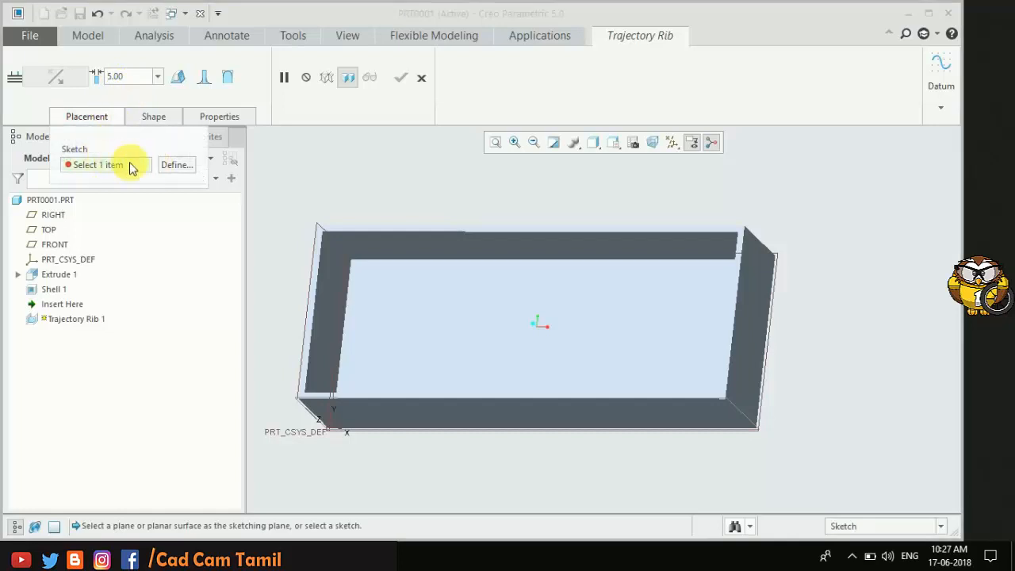
left_click(179, 169)
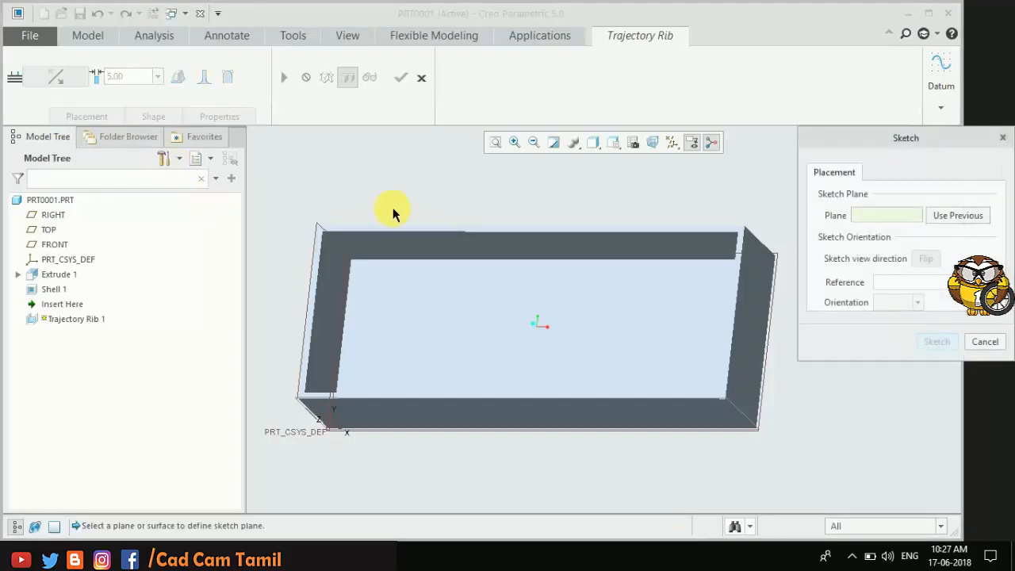
scroll(394, 226, "down", 4)
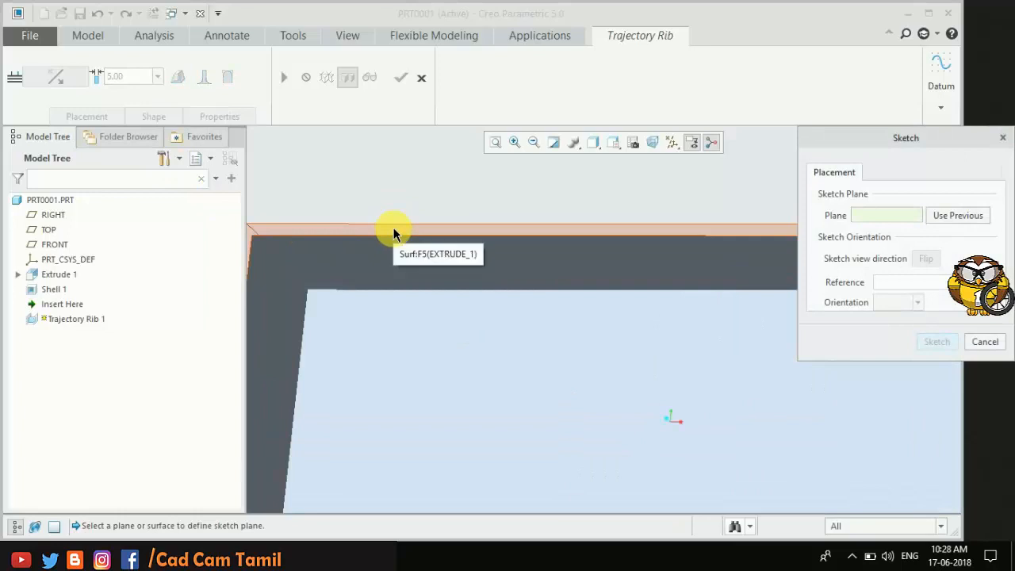
left_click(394, 232)
scroll(394, 232, "up", 5)
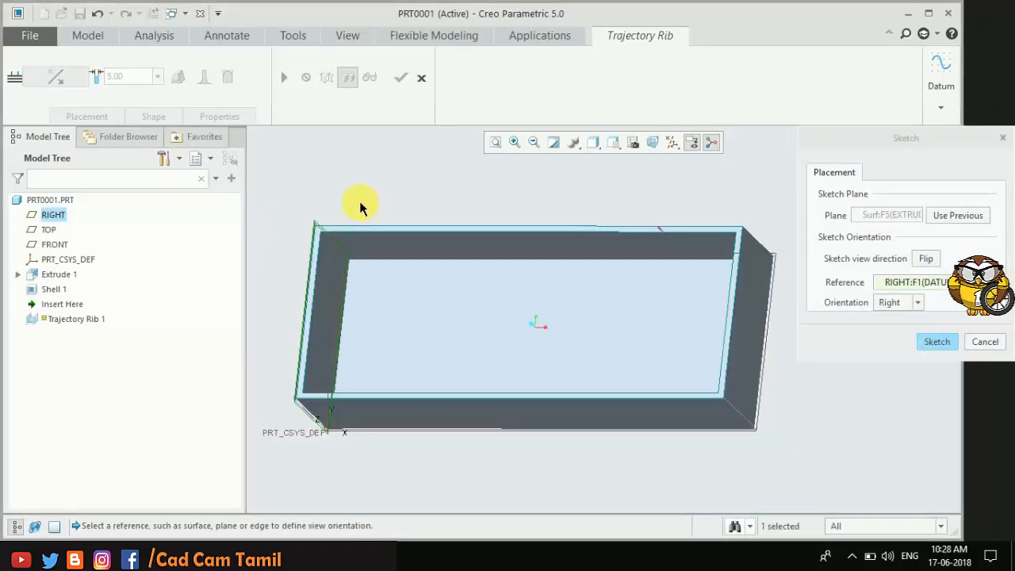
left_click(934, 341)
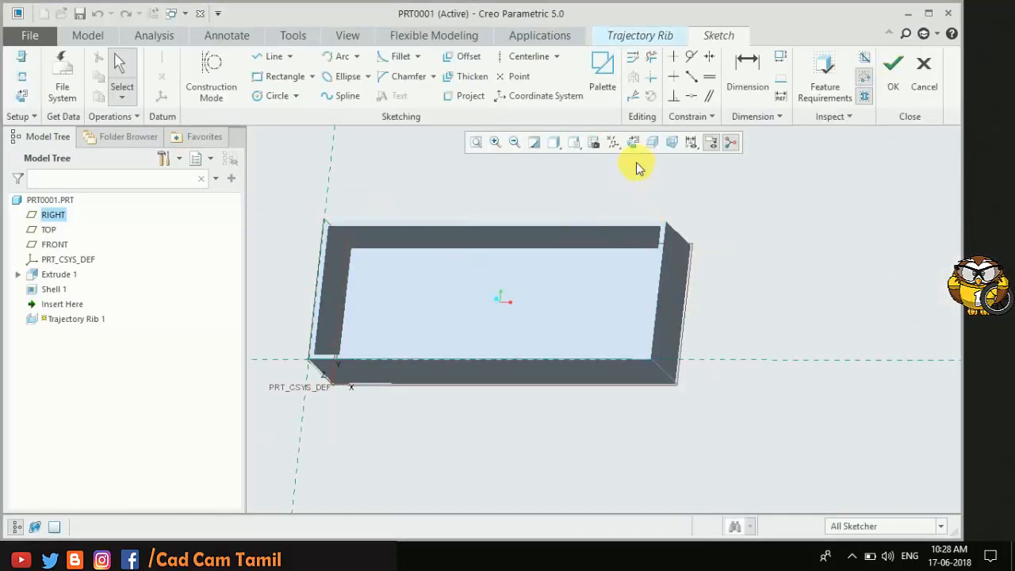
left_click(632, 142)
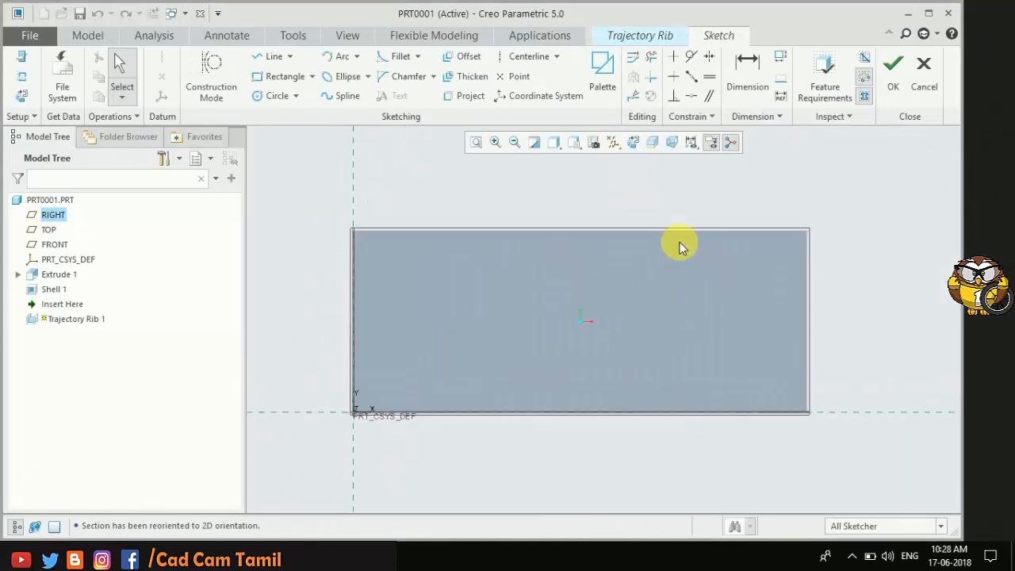
Set the display style to Hidden Line and hide the annotations, spin center, sketcher display items and all datum displays
left_click(555, 144)
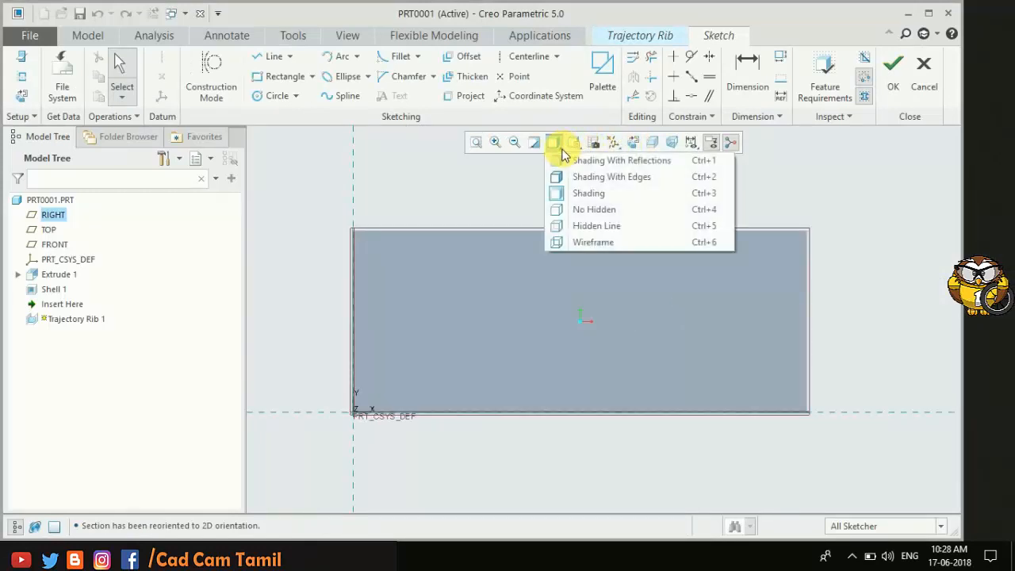
left_click(584, 226)
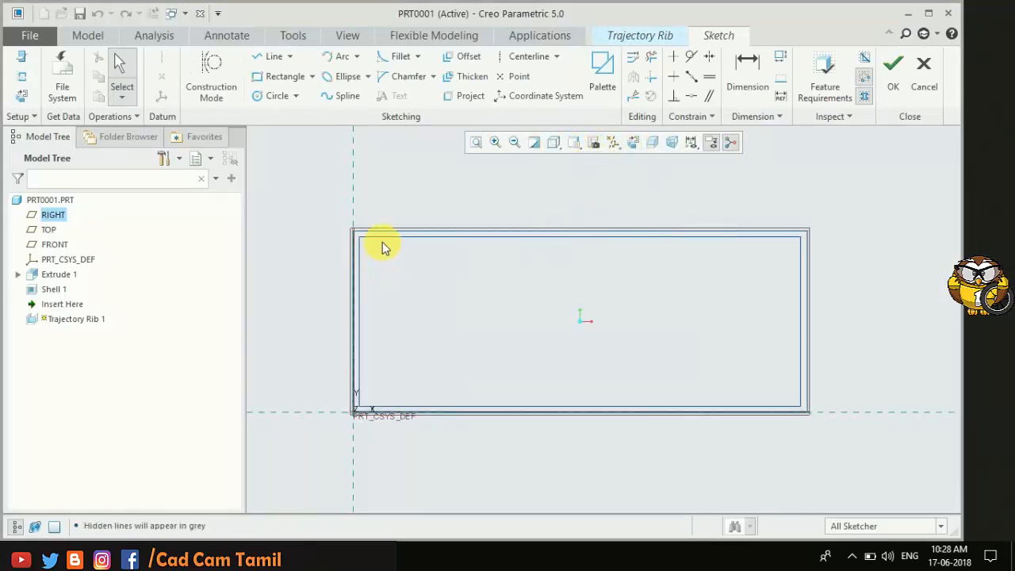
left_click(710, 143)
left_click(691, 161)
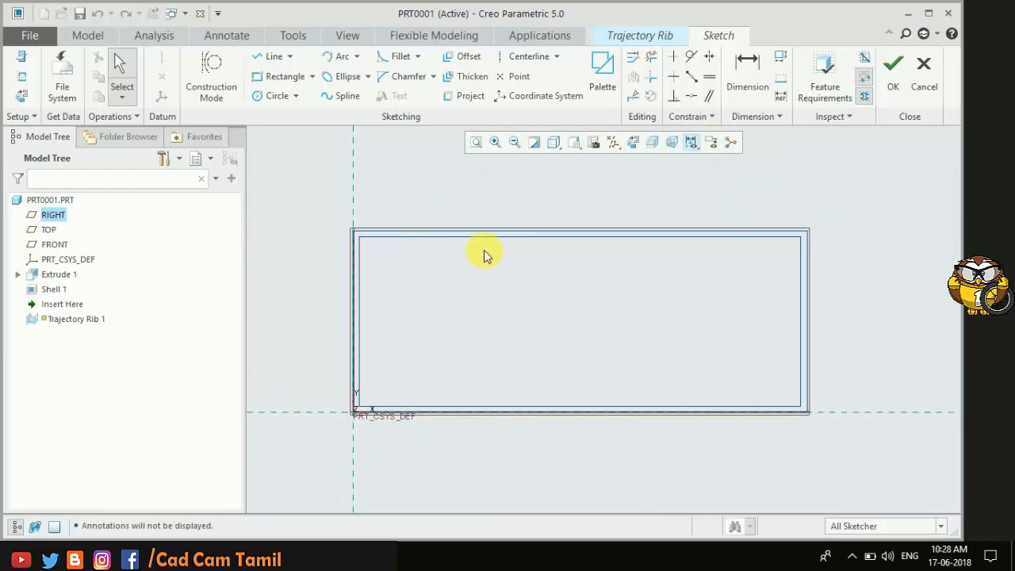
left_click(612, 143)
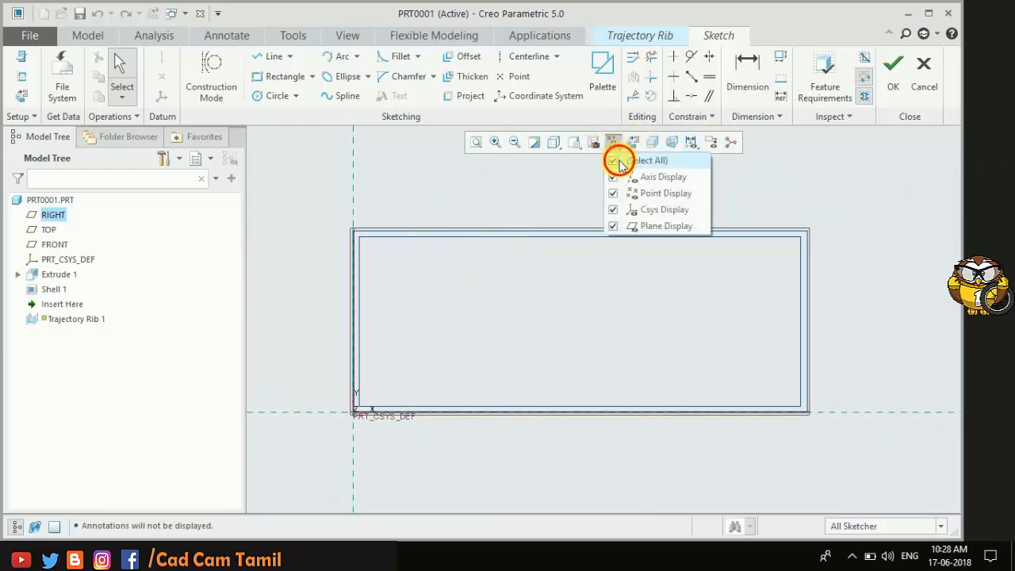
left_click(614, 162)
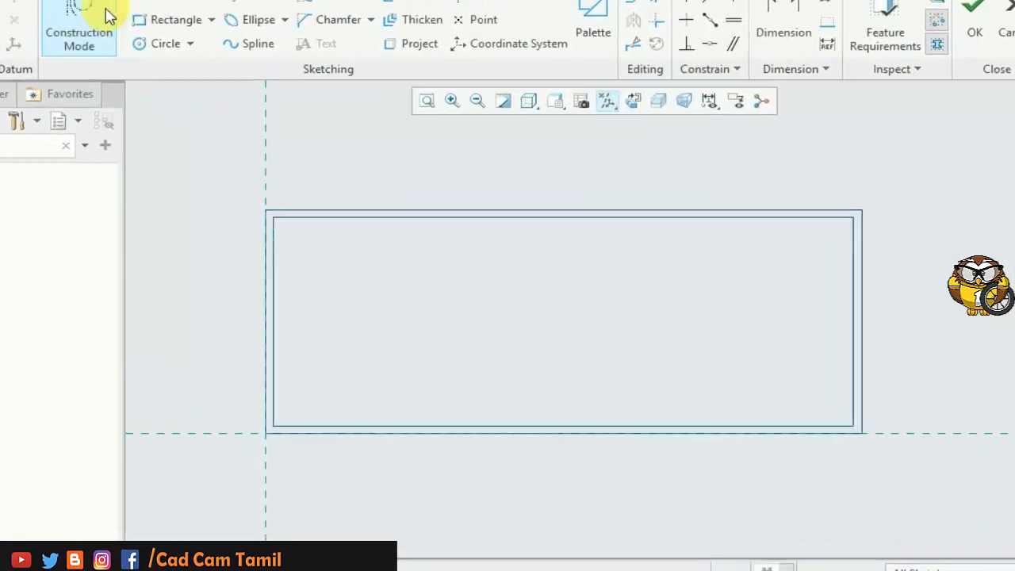
Sketch three spaced vertical lines running between the upper and lower inner walls of the box
left_click(272, 57)
left_click(240, 196)
left_click(239, 450)
middle_click(239, 450)
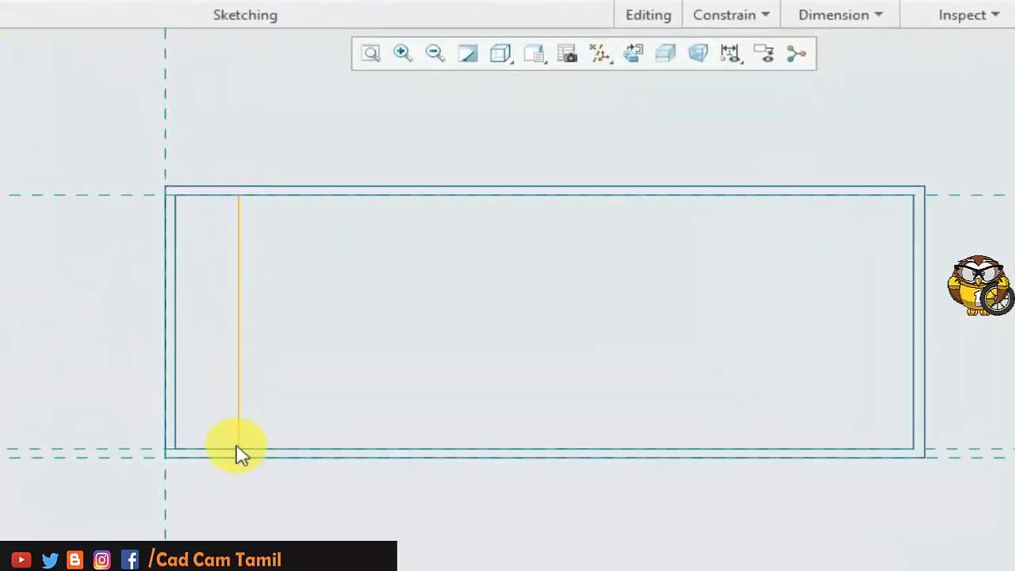
left_click(455, 196)
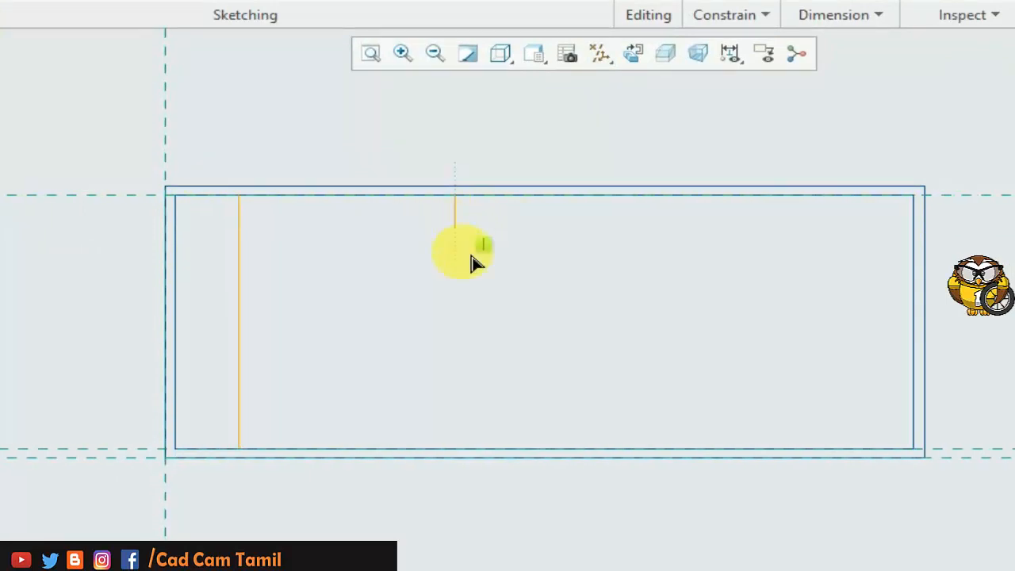
left_click(454, 449)
left_click(680, 195)
left_click(680, 449)
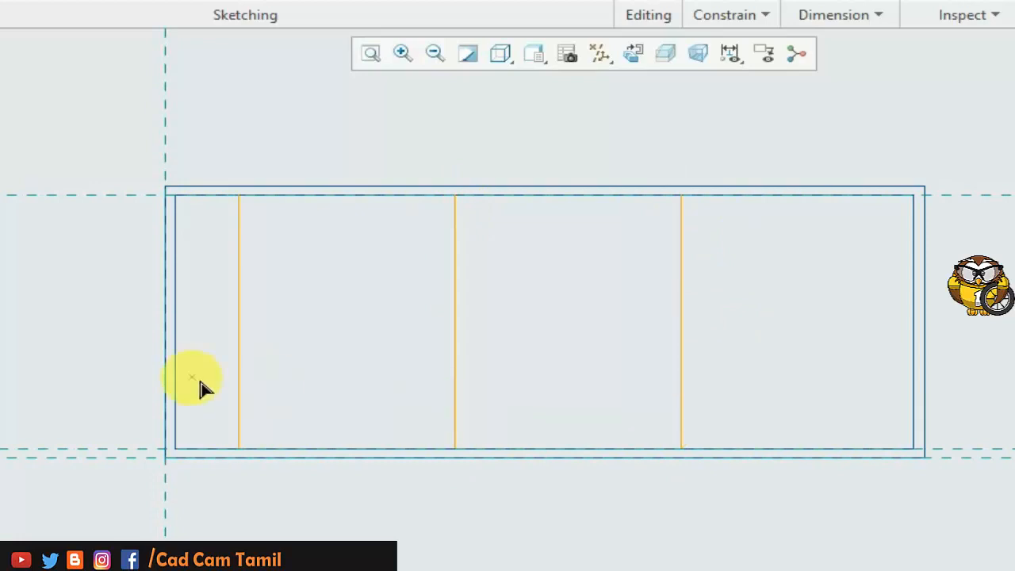
left_click(176, 265)
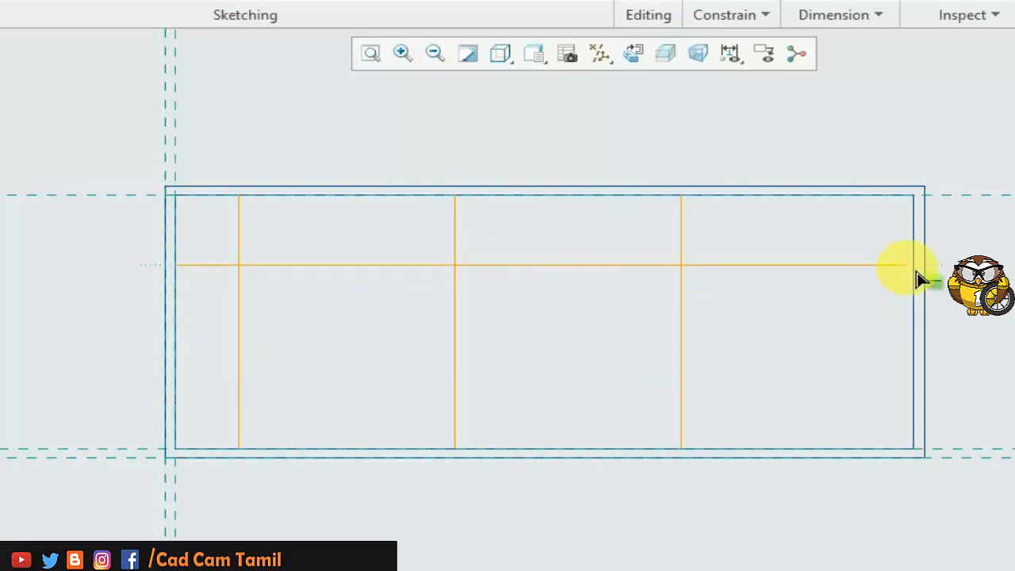
left_click(913, 265)
middle_click(880, 301)
scroll(913, 267, "down", 5)
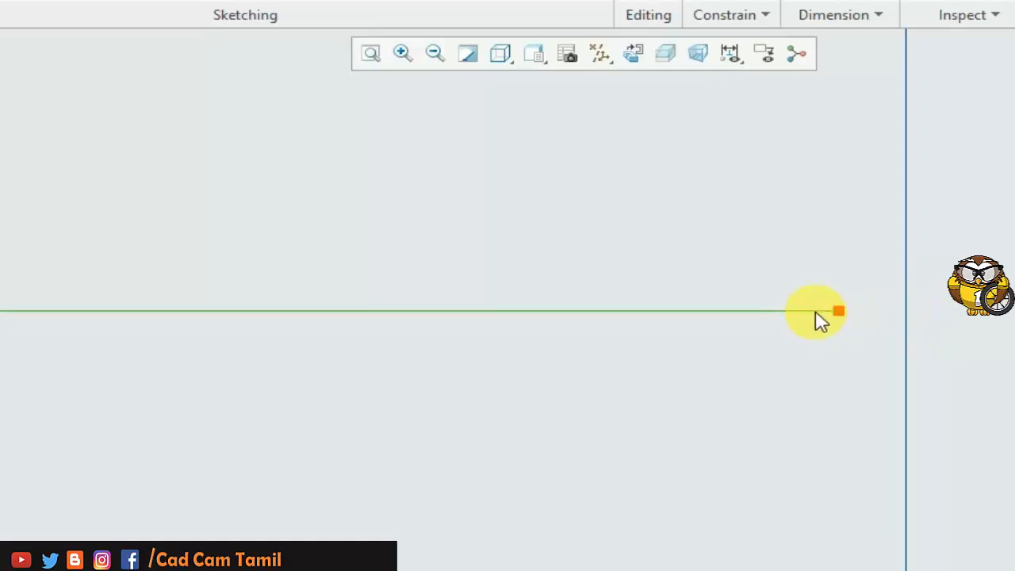
left_click(819, 320)
key("Delete")
Sketch a horizontal line across the middle of the box between its left and right inner walls and finish the sketch
scroll(801, 314, "up", 4)
scroll(799, 314, "down", 5)
scroll(799, 314, "up", 2)
scroll(800, 320, "up", 2)
scroll(827, 274, "up", 4)
scroll(827, 274, "up", 1)
scroll(415, 368, "down", 2)
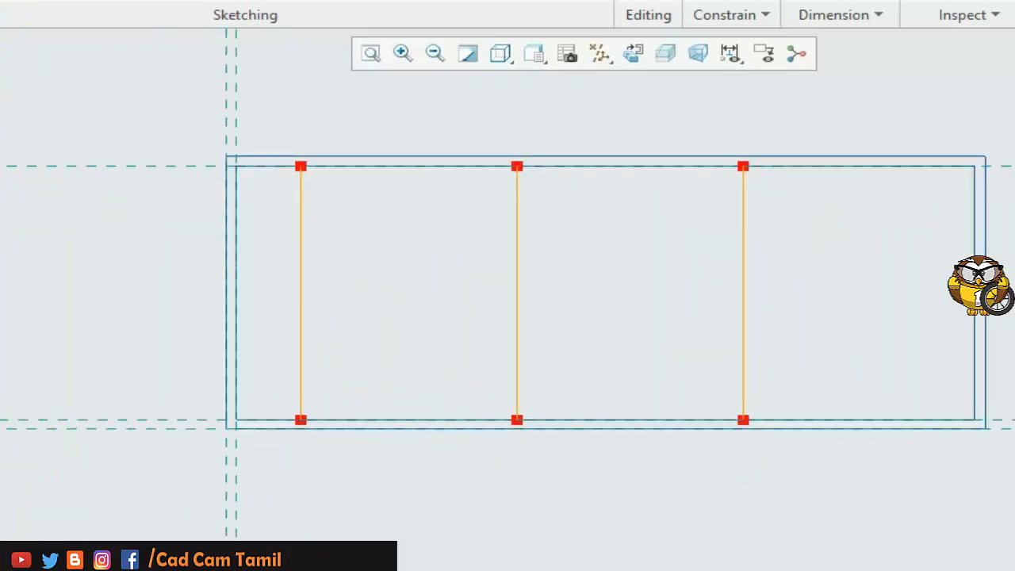
left_click(235, 293)
left_click(975, 294)
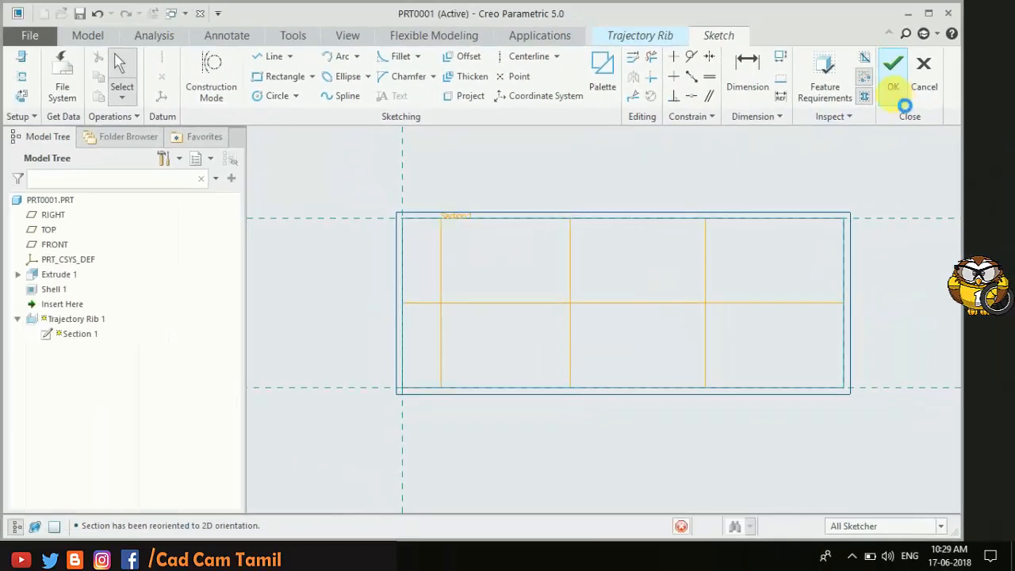
left_click(893, 79)
Change the display style to Shading and view the rib preview at an angle
mouse_move(680, 183)
middle_mouse_down()
mouse_move(607, 177)
mouse_move(618, 163)
mouse_move(521, 370)
mouse_move(528, 359)
mouse_move(555, 369)
mouse_move(562, 392)
middle_mouse_up()
left_click(592, 144)
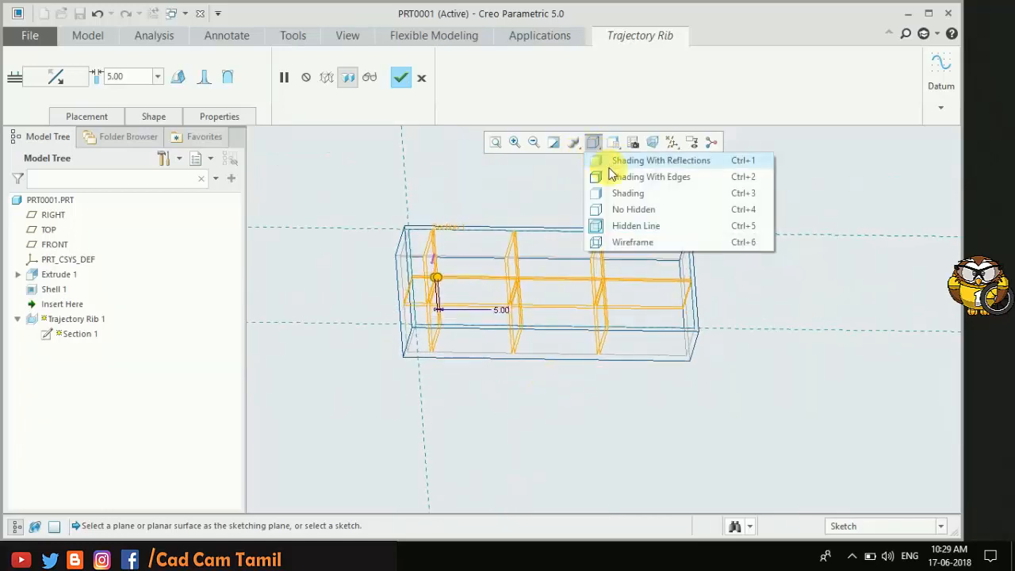
left_click(630, 192)
scroll(820, 277, "up", 2)
scroll(785, 290, "down", 1)
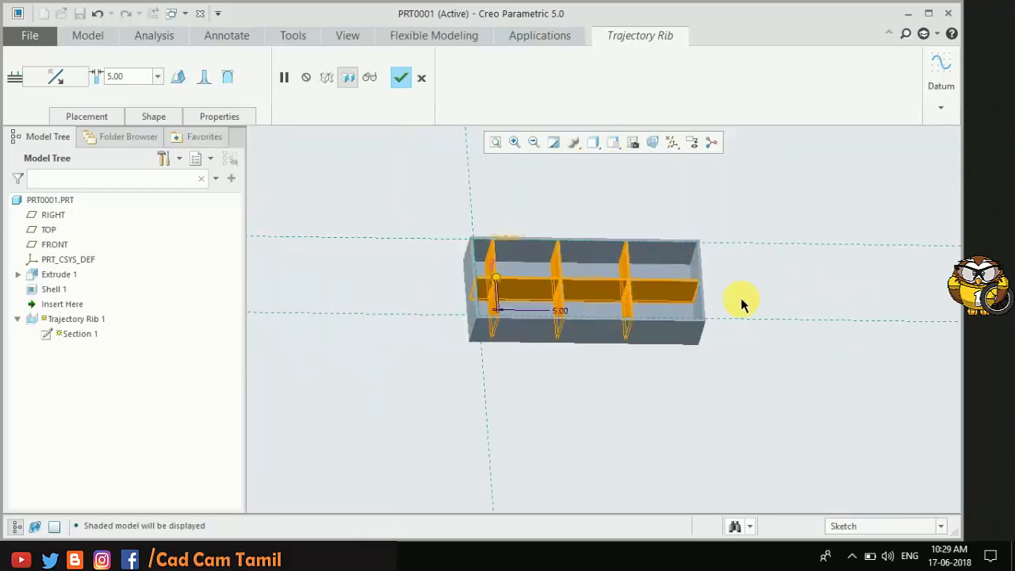
Set the rib width to 9 and add rounds to the ribs' exposed and internal edges
scroll(547, 292, "up", 2)
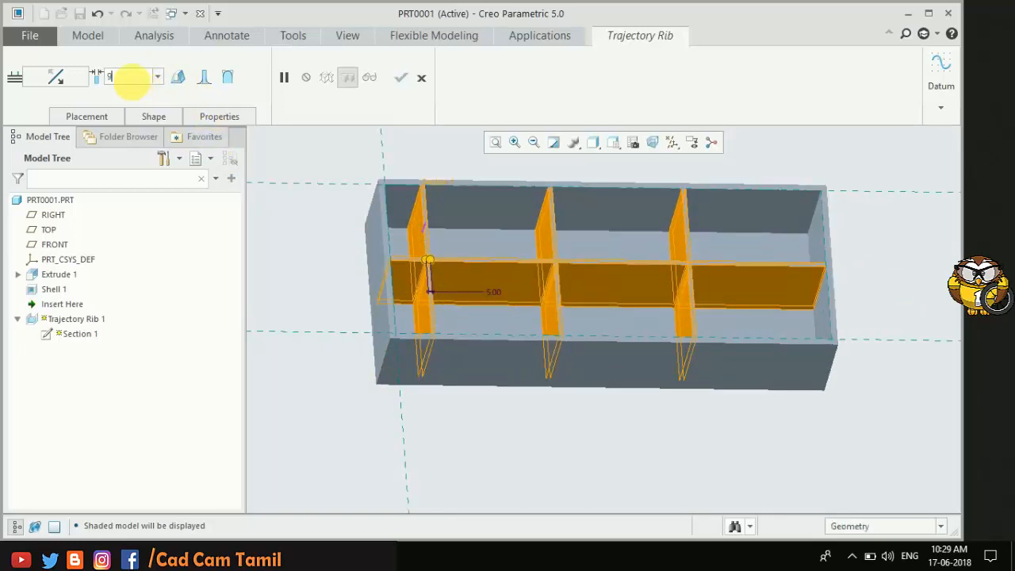
type("9")
key("Return")
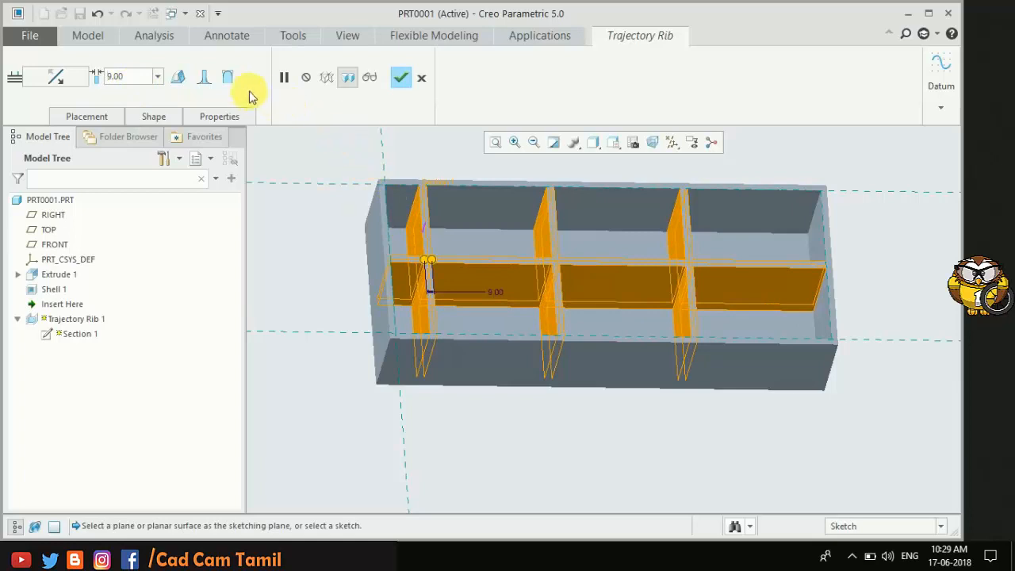
left_click(230, 83)
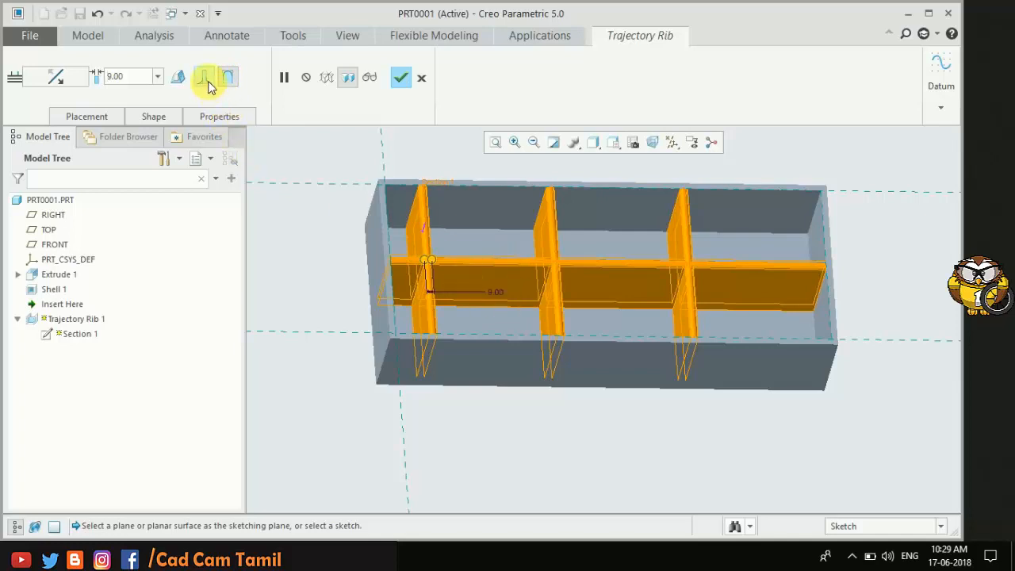
left_click(208, 80)
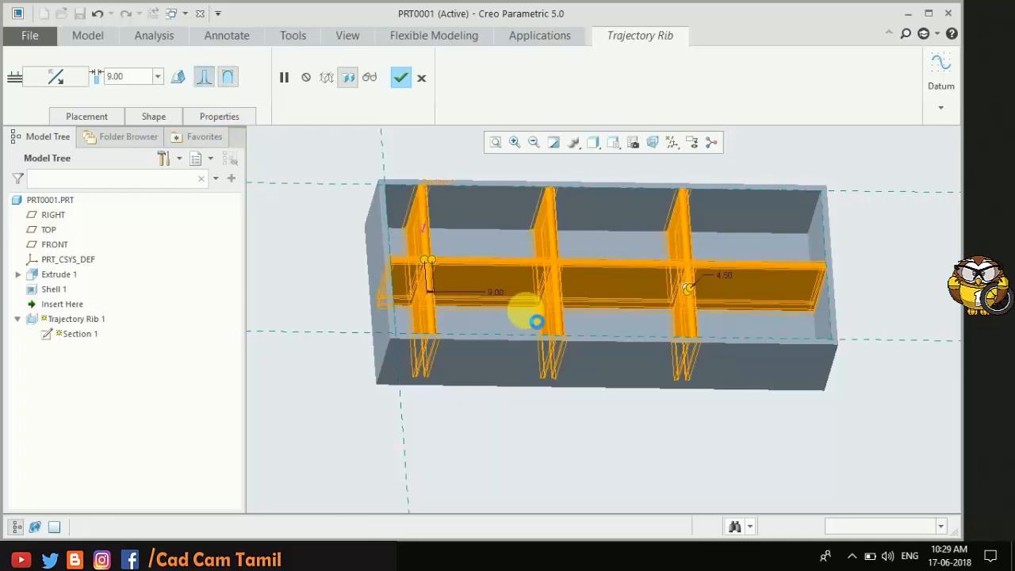
Complete the trajectory rib feature with its rounded edges and clear the selection
scroll(543, 305, "down", 2)
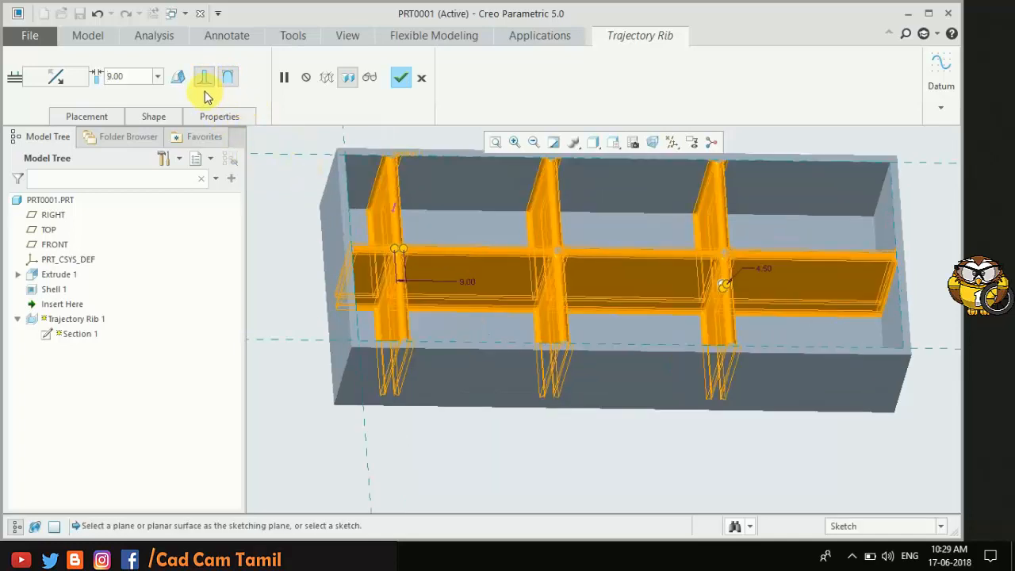
left_click(402, 78)
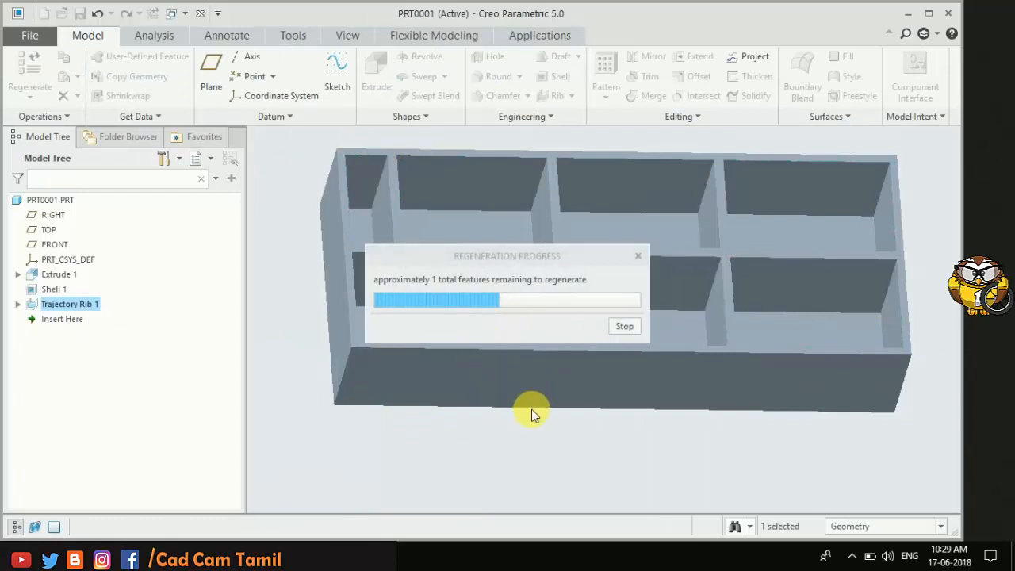
scroll(514, 452, "up", 3)
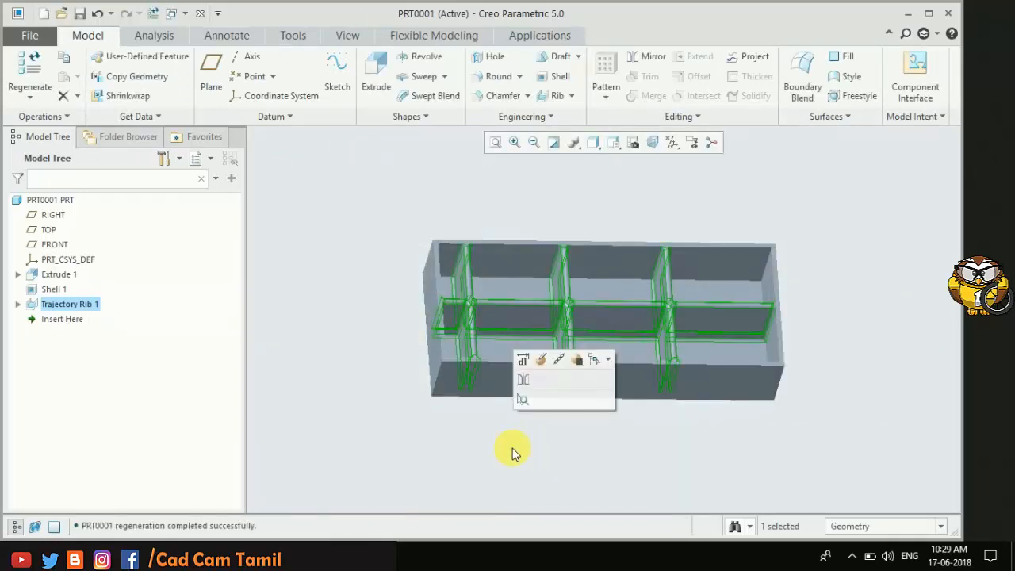
left_click(696, 428)
Examine the rounded rib edges and intersections inside the shelled box, plus its closed outer side, from several angles
scroll(611, 330, "down", 5)
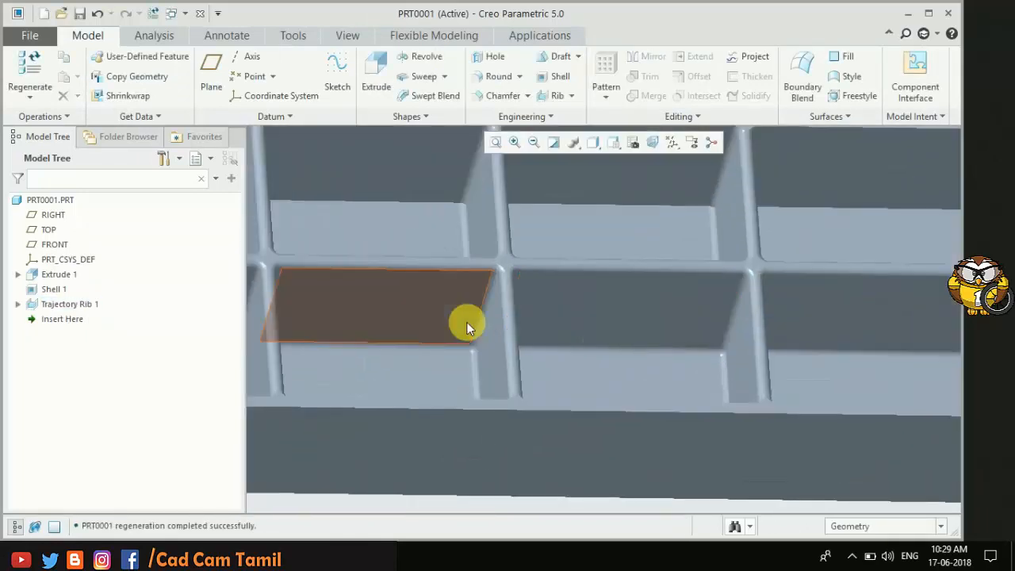
scroll(468, 325, "down", 2)
scroll(696, 369, "up", 4)
mouse_move(664, 369)
middle_mouse_down()
mouse_move(650, 372)
mouse_move(658, 384)
mouse_move(671, 381)
middle_mouse_up()
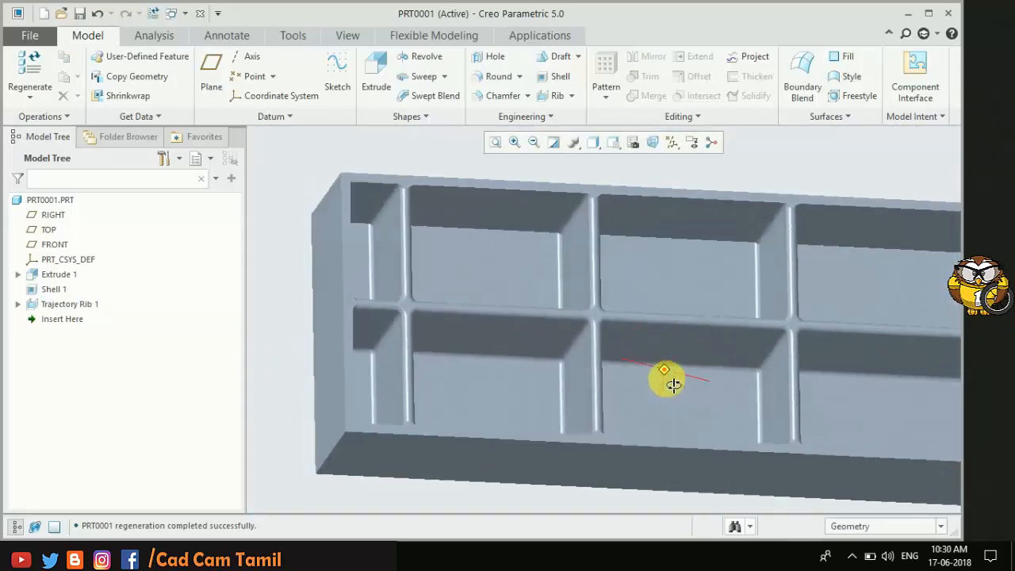
scroll(635, 290, "down", 4)
scroll(621, 290, "up", 5)
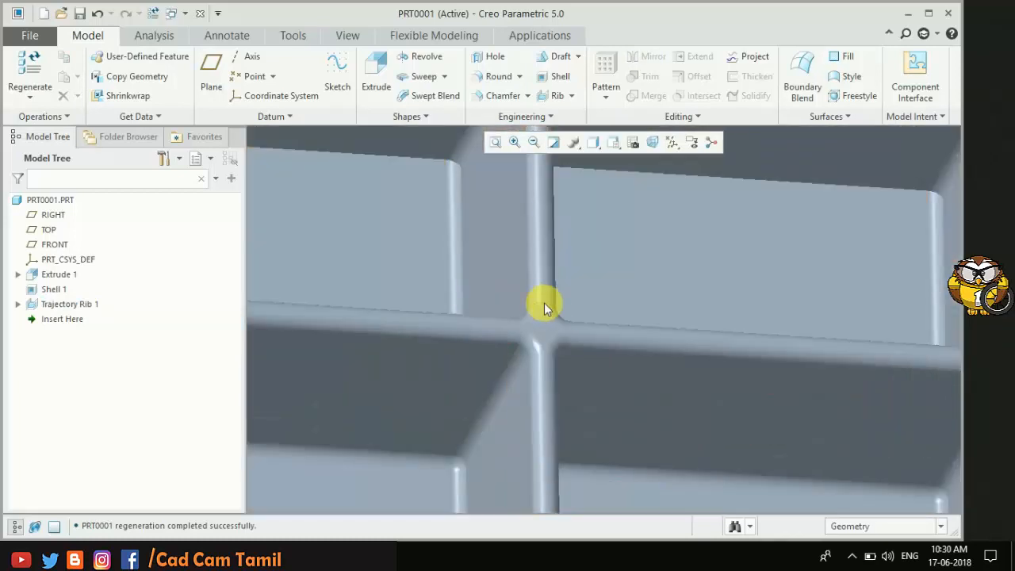
mouse_move(471, 306)
middle_mouse_down()
mouse_move(494, 324)
mouse_move(487, 290)
mouse_move(534, 285)
mouse_move(489, 331)
mouse_move(490, 294)
middle_mouse_up()
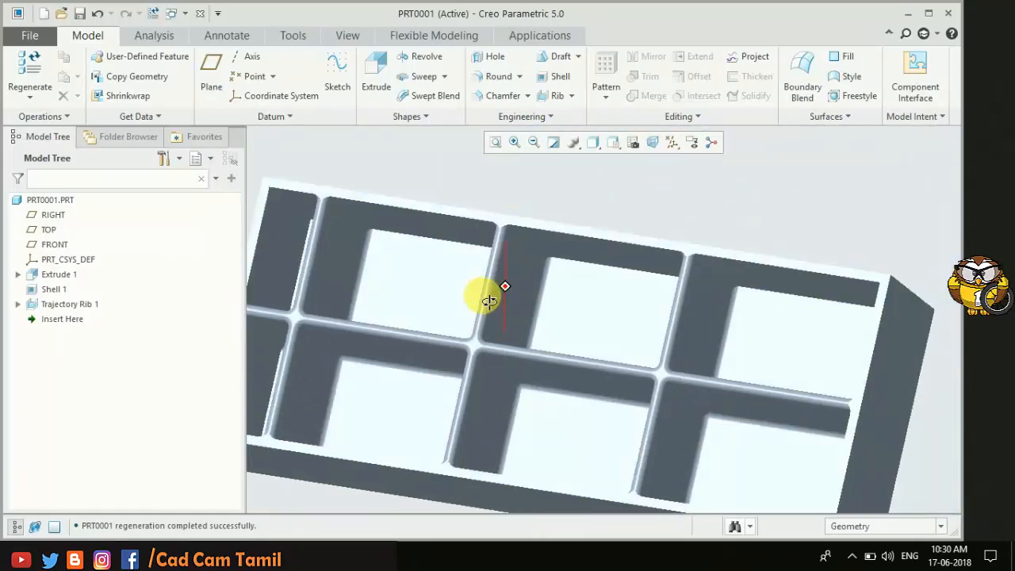
scroll(555, 301, "up", 5)
mouse_move(556, 300)
middle_mouse_down()
mouse_move(584, 322)
mouse_move(600, 310)
mouse_move(616, 417)
mouse_move(598, 387)
mouse_move(587, 423)
middle_mouse_up()
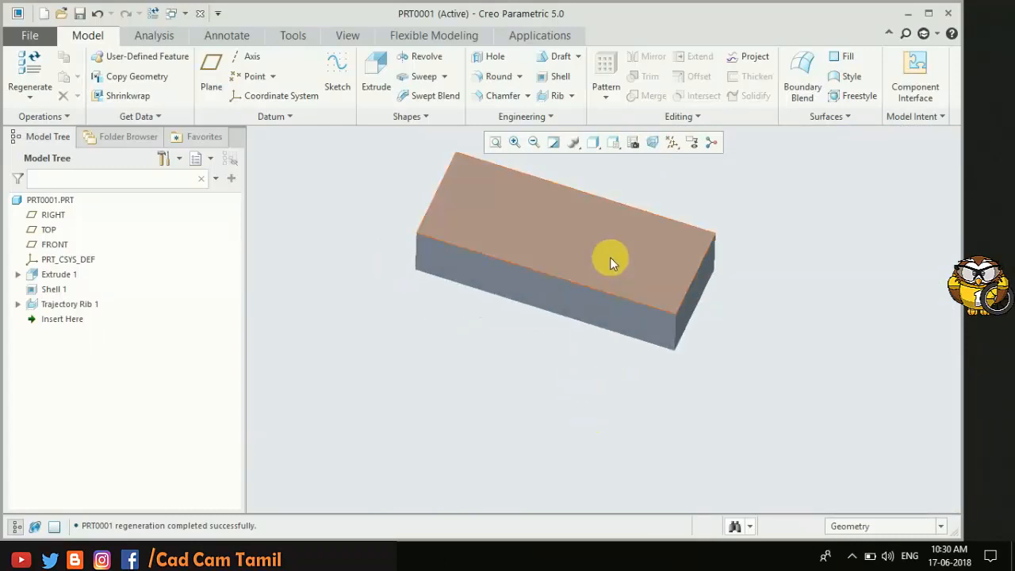
Start an Extrude sketch on the block's long side face and orient the view parallel to the sketch plane
scroll(610, 261, "down", 3)
scroll(538, 495, "up", 3)
scroll(555, 341, "down", 1)
left_click(380, 70)
left_click(398, 351)
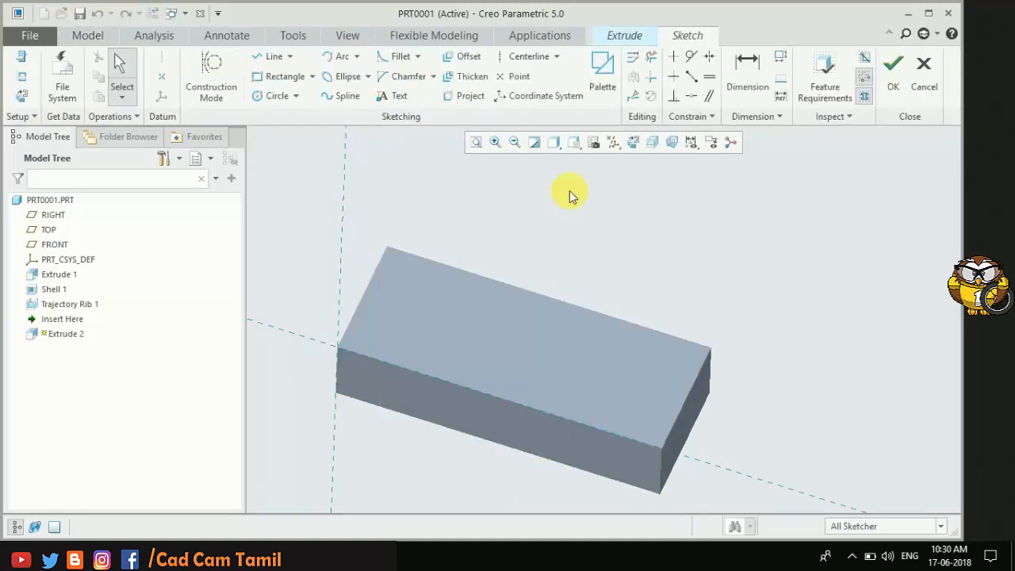
left_click(635, 146)
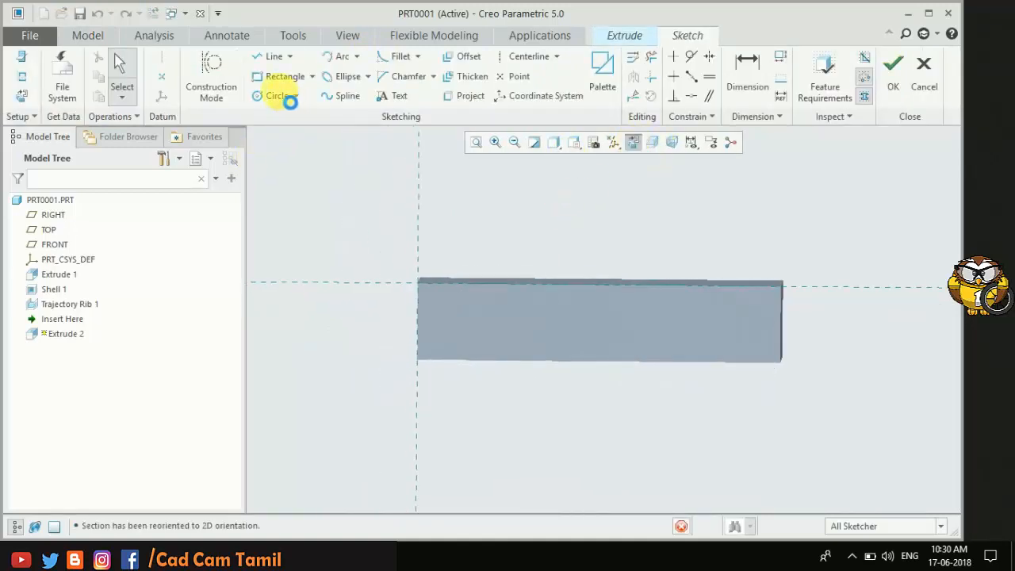
Sketch a tall rectangle rising from the block's upper corner at the sketch references, narrow its width, and finish the sketch
left_click(284, 76)
scroll(392, 472, "up", 3)
scroll(426, 330, "down", 3)
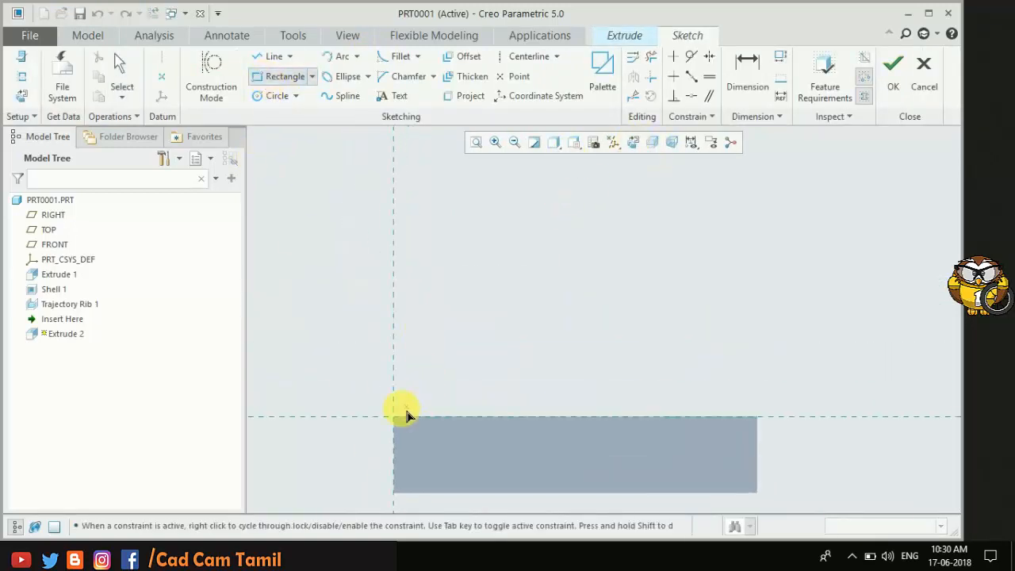
left_click(395, 418)
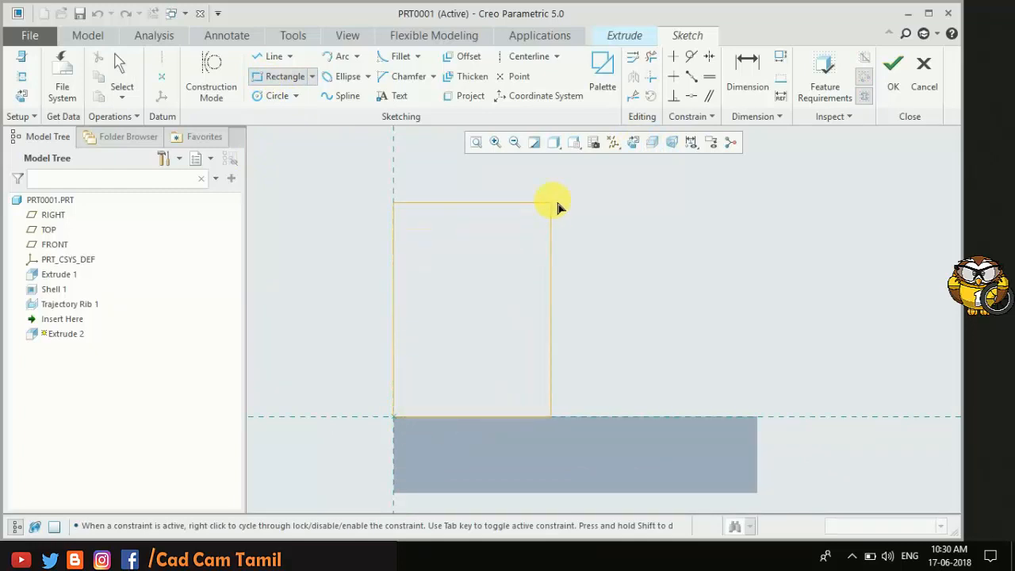
middle_click(604, 242)
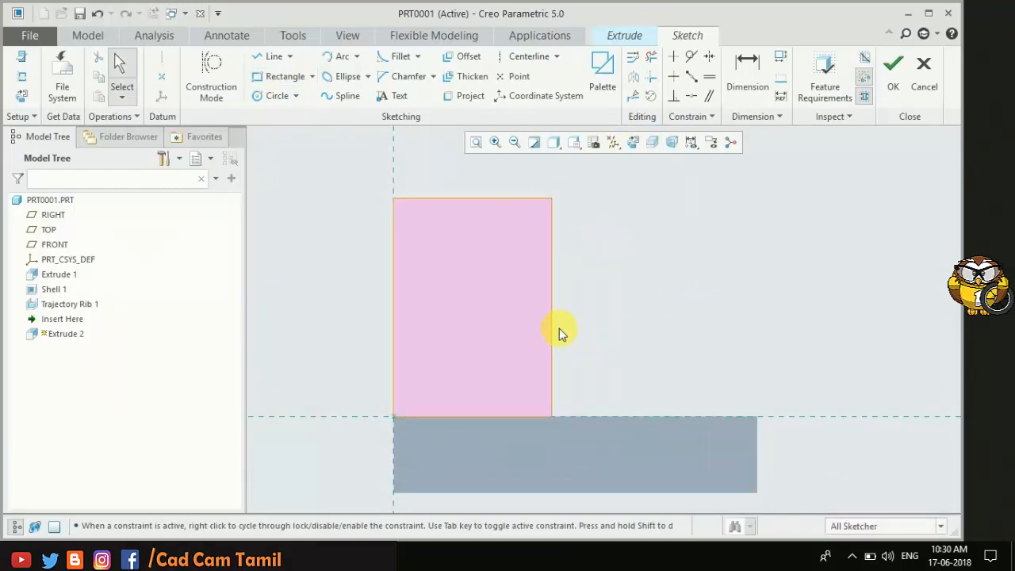
left_click_drag(552, 327, 512, 329)
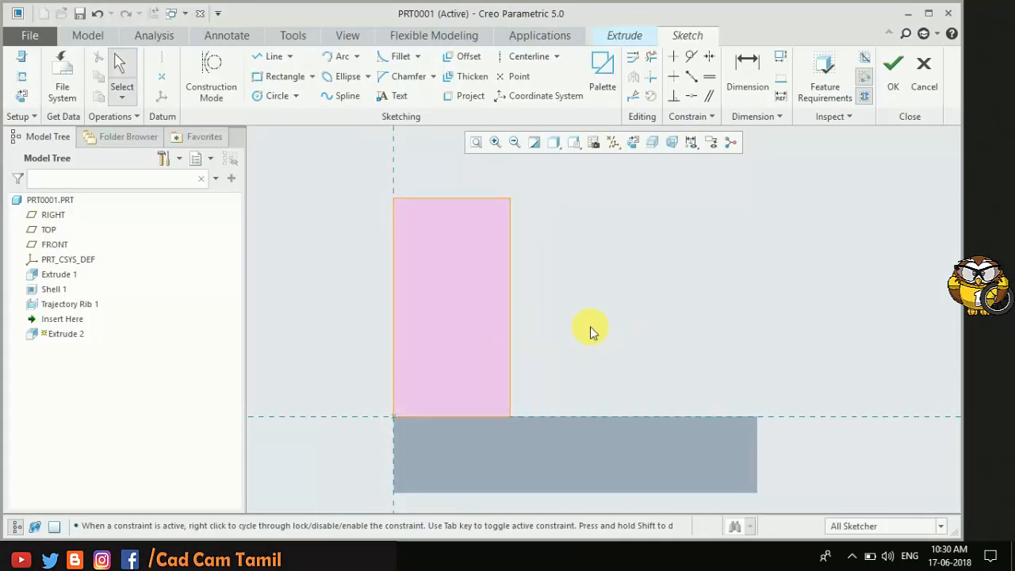
left_click(892, 67)
Extrude the rectangle up to the block's opposite long side face to form an L-shaped body
scroll(611, 325, "down", 2)
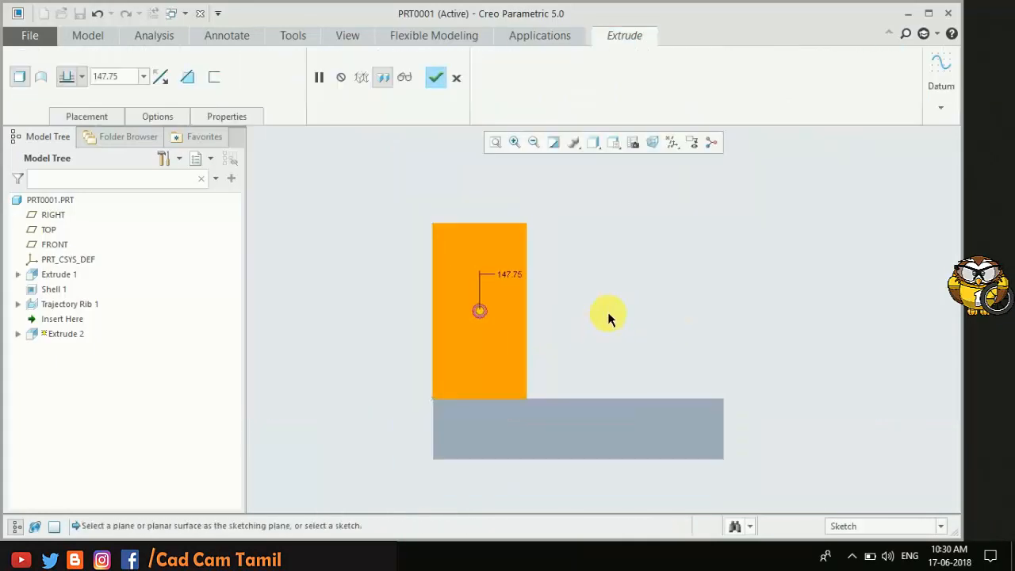
middle_click_drag(608, 324, 563, 350)
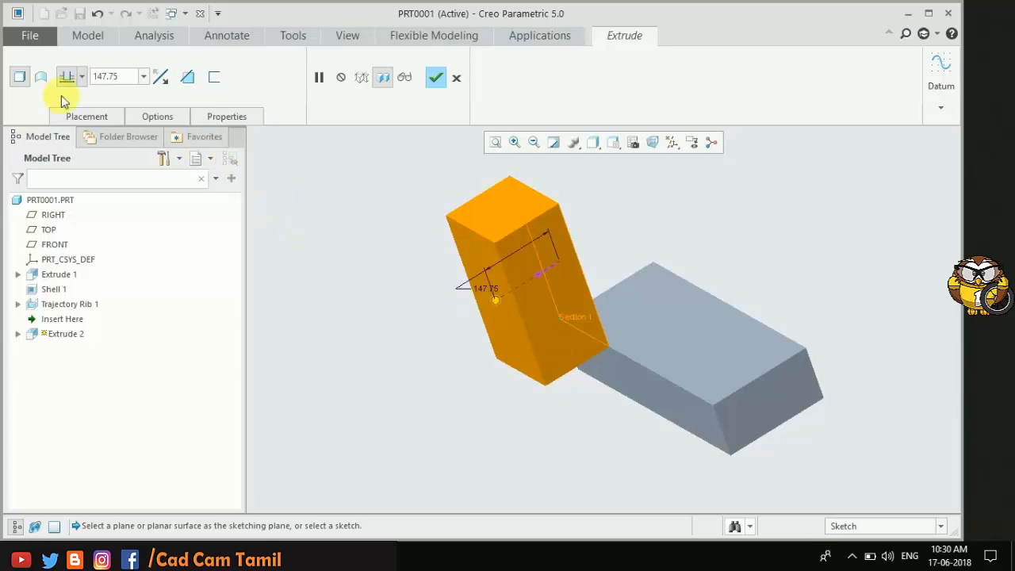
left_click(81, 76)
left_click(68, 209)
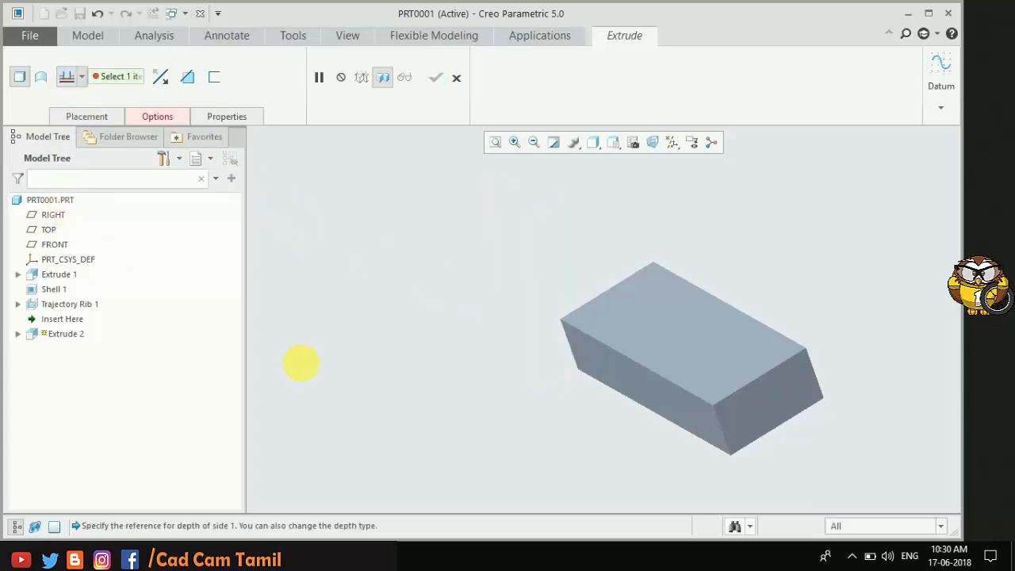
scroll(495, 365, "down", 2)
middle_click_drag(495, 365, 687, 306)
scroll(666, 309, "up", 5)
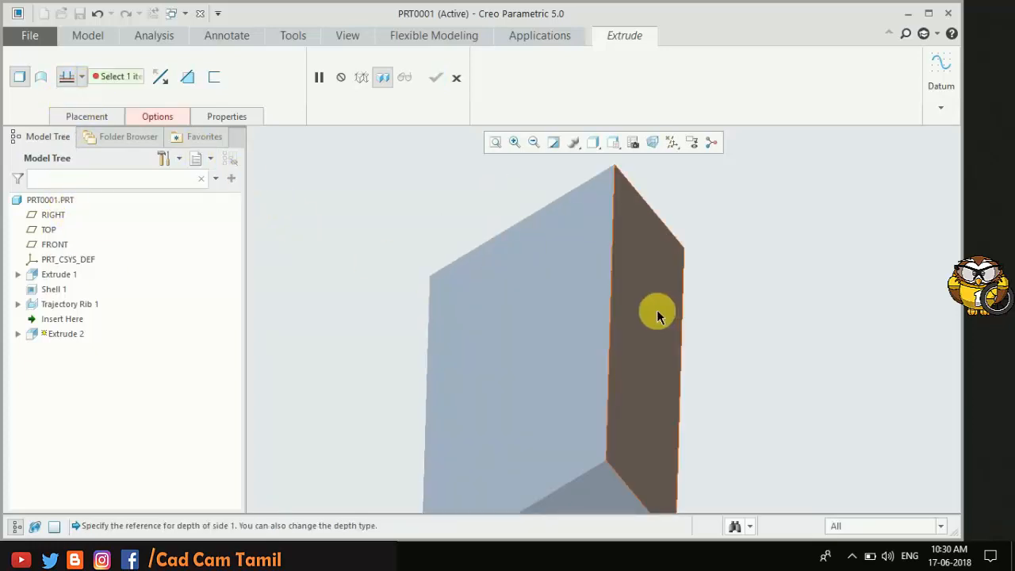
left_click(657, 312)
scroll(563, 353, "down", 5)
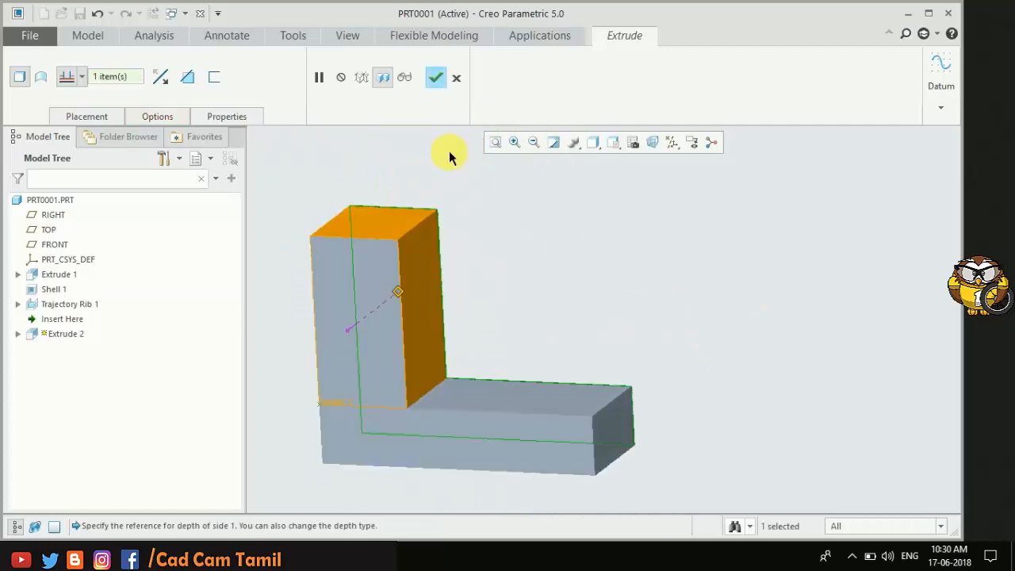
left_click(432, 79)
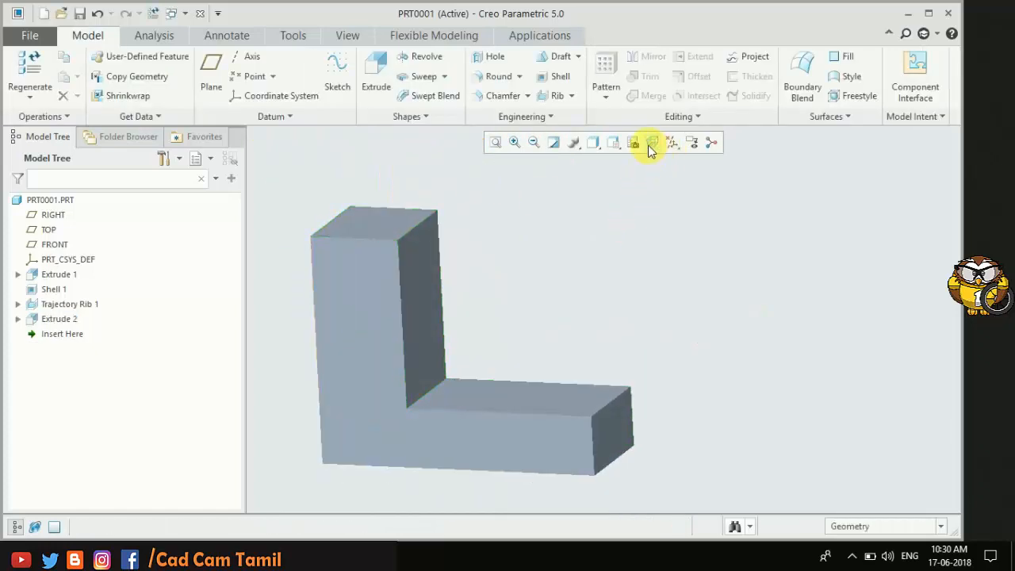
Turn on the display of datum planes in the model
left_click(616, 145)
left_click(616, 150)
left_click(672, 143)
left_click(691, 228)
Create a datum plane offset from the L-shaped side face to about the middle of the body's width
mouse_move(713, 335)
middle_mouse_down()
mouse_move(679, 336)
mouse_move(699, 350)
middle_mouse_up()
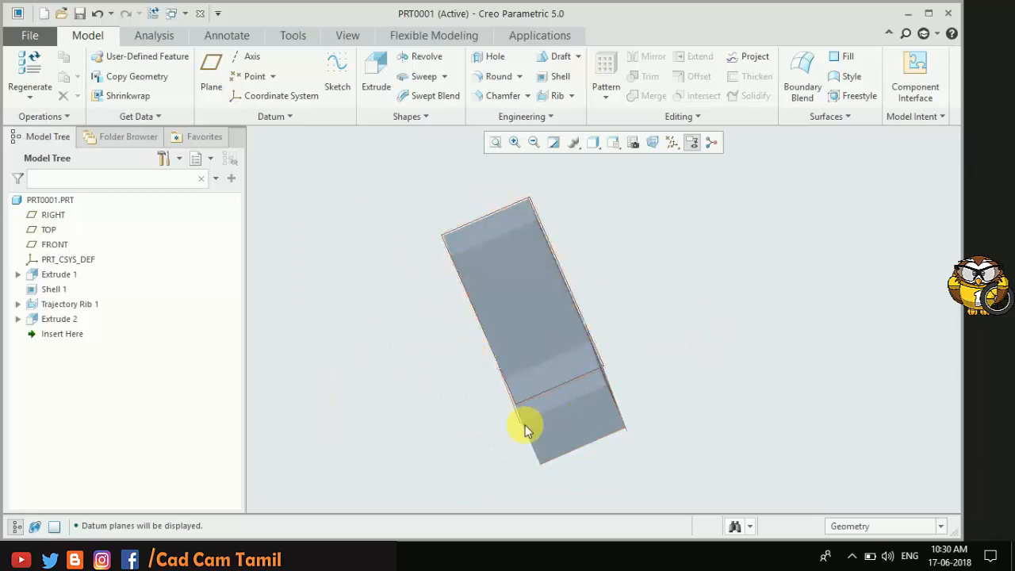
middle_click_drag(551, 417, 501, 437)
scroll(463, 462, "up", 3)
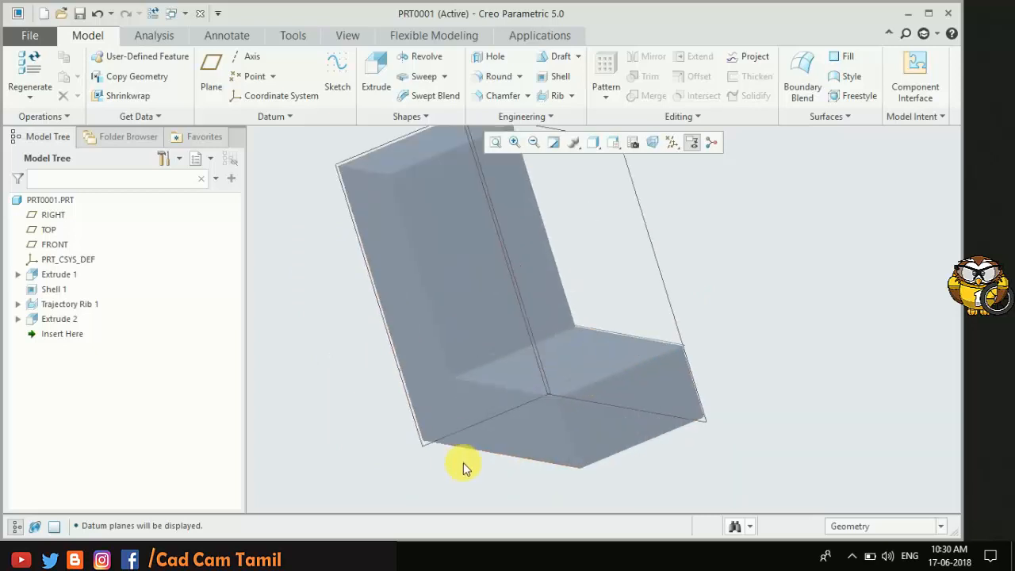
left_click(211, 79)
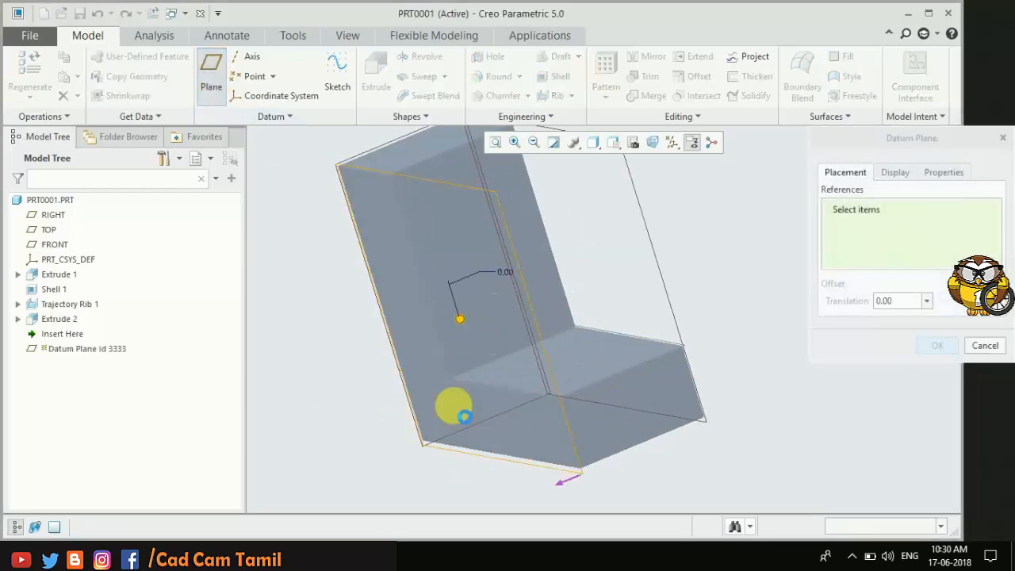
left_click(464, 365)
left_click_drag(459, 318, 537, 304)
left_click(935, 346)
scroll(532, 491, "up", 2)
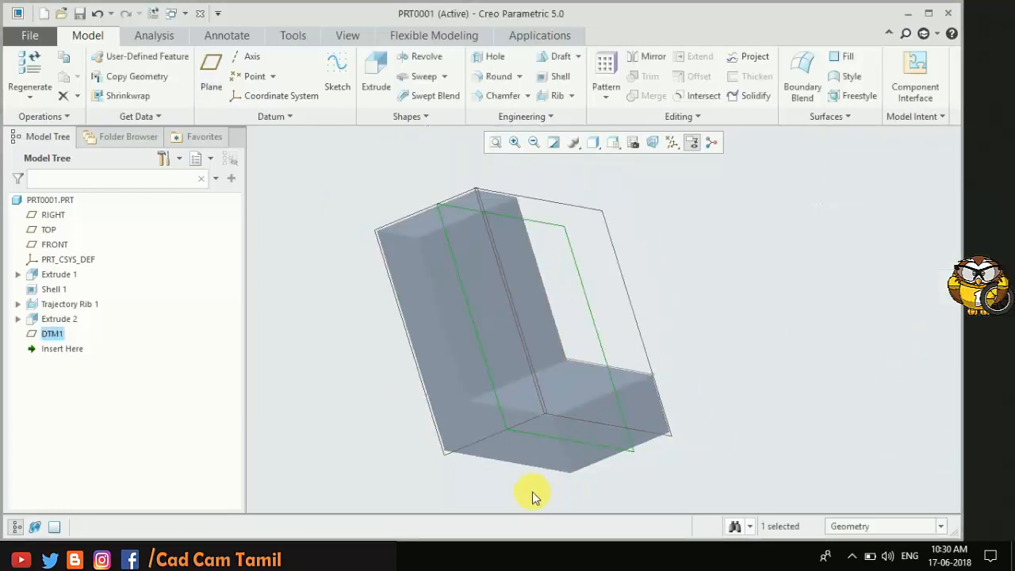
left_click(694, 351)
mouse_move(690, 350)
middle_mouse_down()
mouse_move(702, 349)
mouse_move(682, 348)
middle_mouse_up()
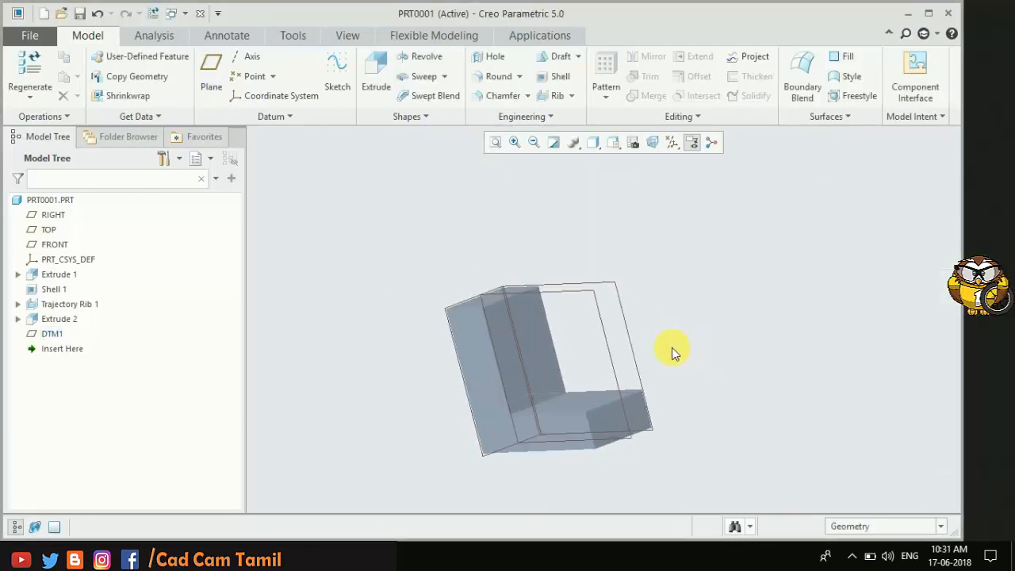
Start a Profile Rib with its sketch on the new offset datum plane and orient the view parallel to it
left_click(571, 96)
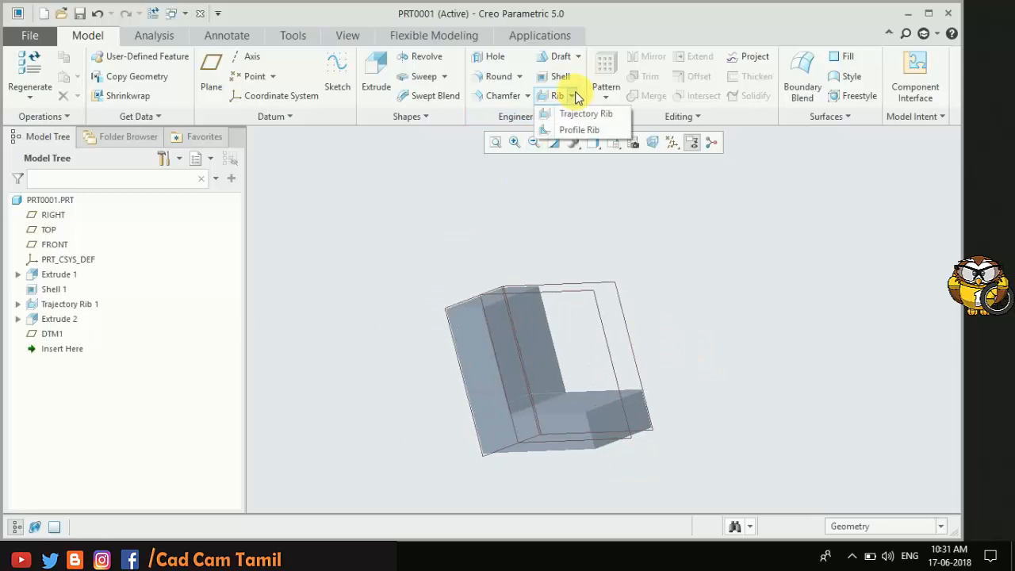
left_click(583, 130)
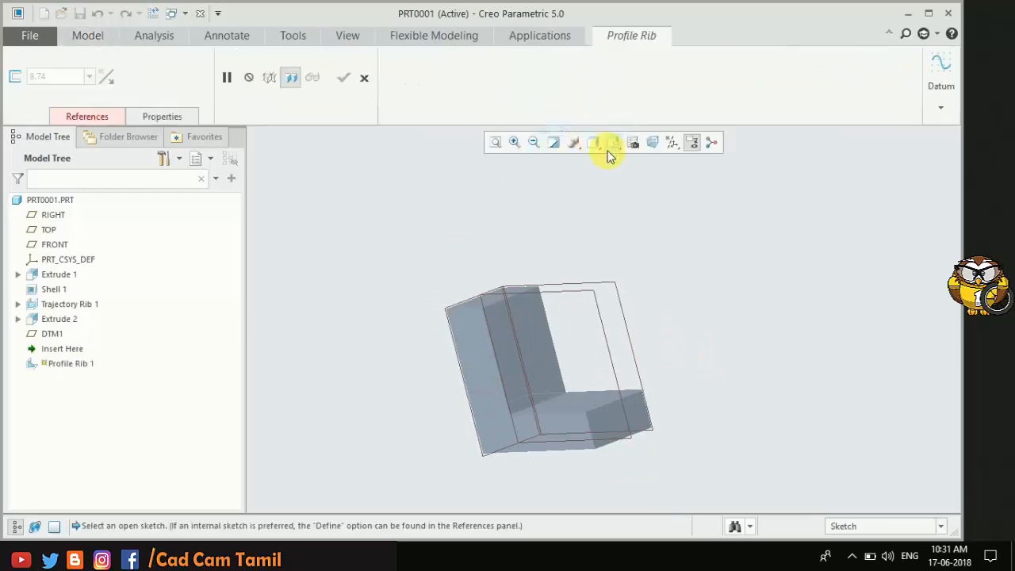
left_click(603, 325)
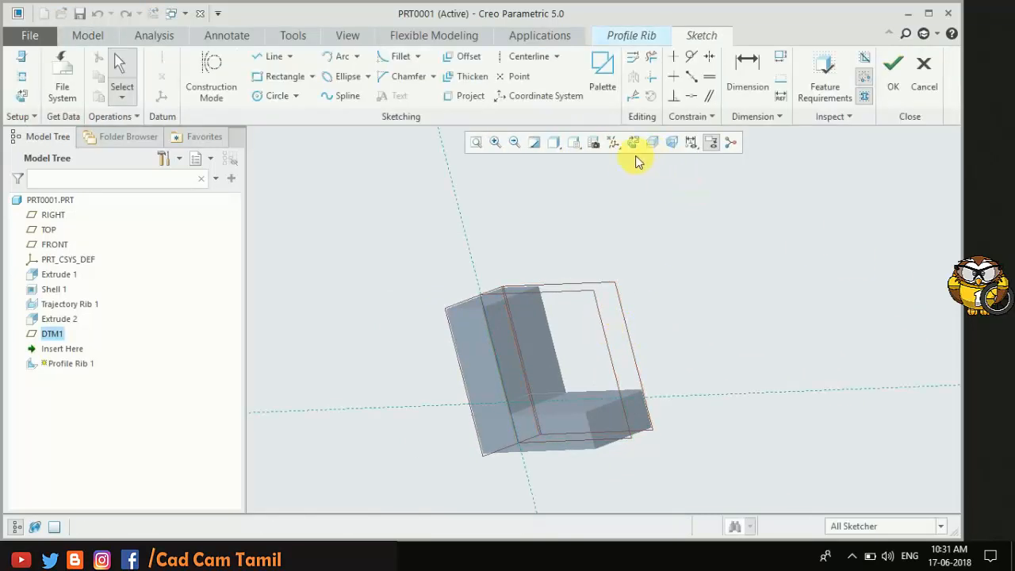
left_click(632, 142)
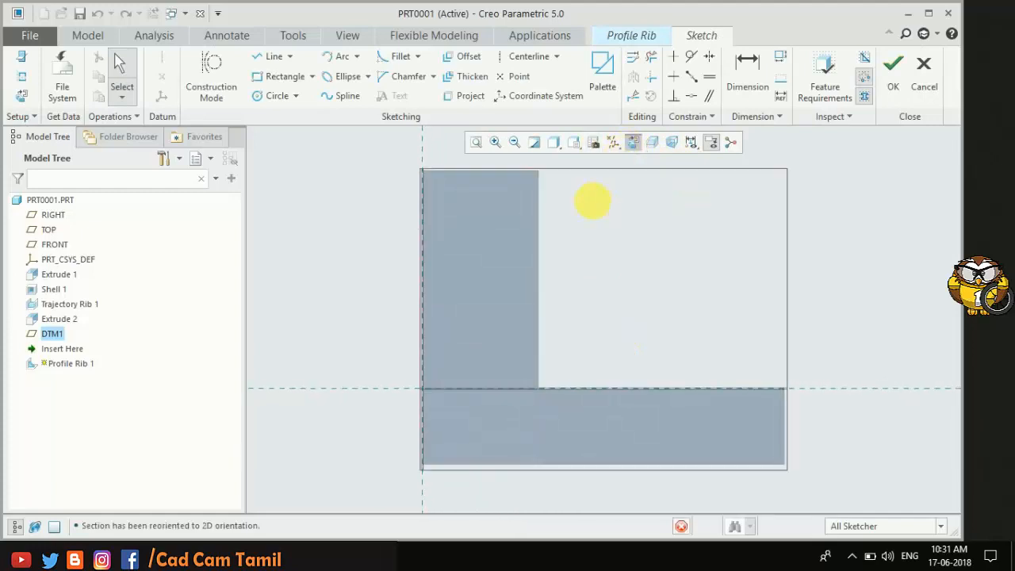
Sketch an open three-segment stepped line from the upright's inner face to the base's upper face and finish the sketch
left_click(264, 55)
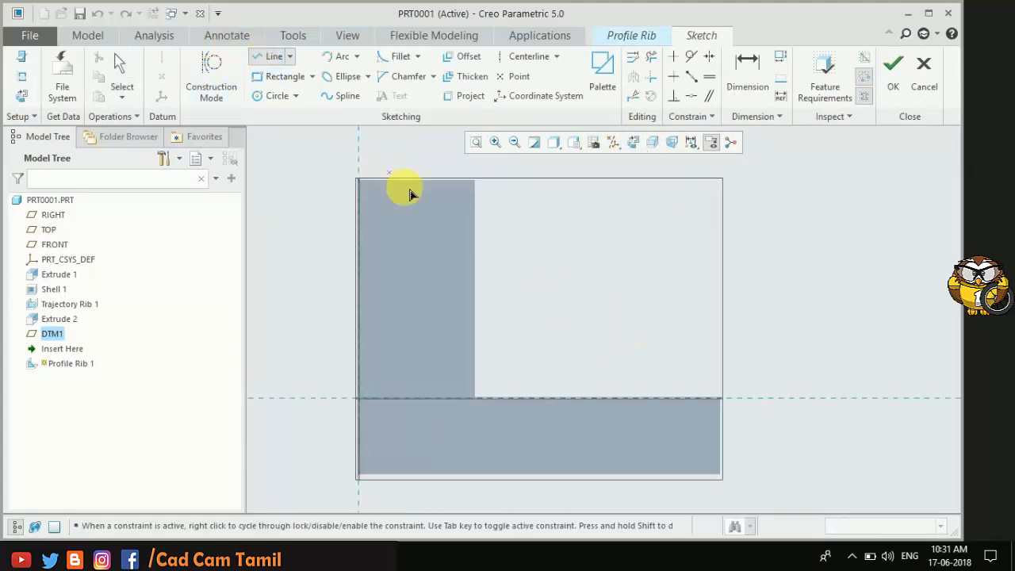
left_click(475, 238)
left_click(580, 277)
left_click(578, 347)
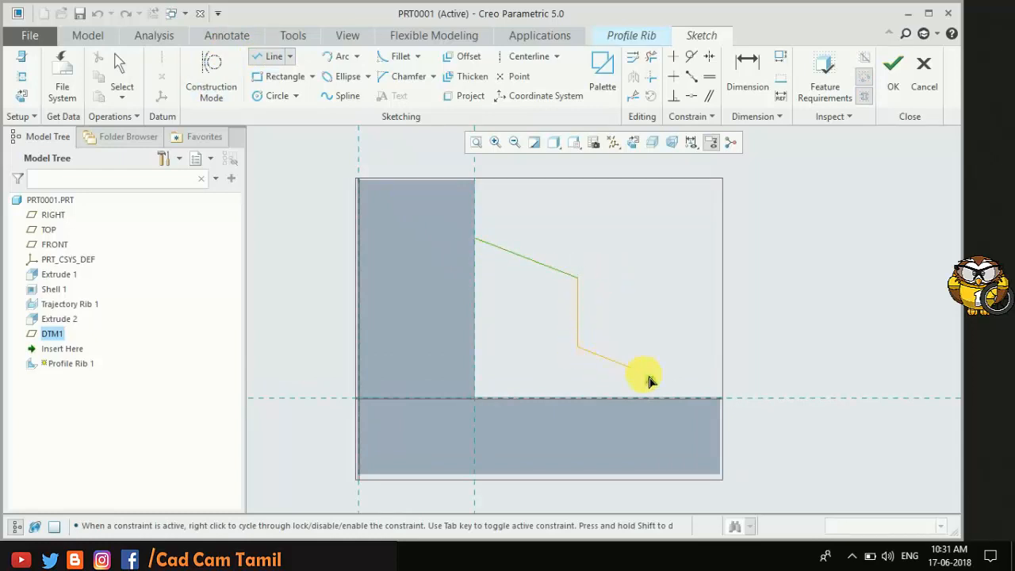
left_click(675, 398)
middle_click(652, 266)
middle_click(658, 254)
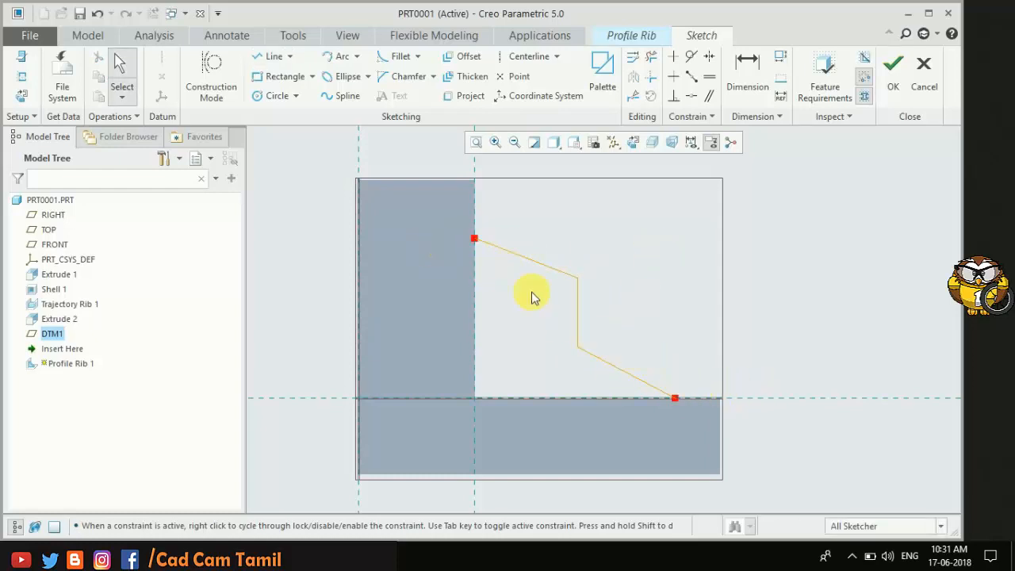
left_click(894, 80)
Thicken the profile rib to 25.70 by stretching its preview
scroll(526, 256, "down", 3)
mouse_move(536, 288)
middle_mouse_down()
mouse_move(550, 316)
mouse_move(483, 324)
mouse_move(673, 265)
mouse_move(662, 265)
middle_mouse_up()
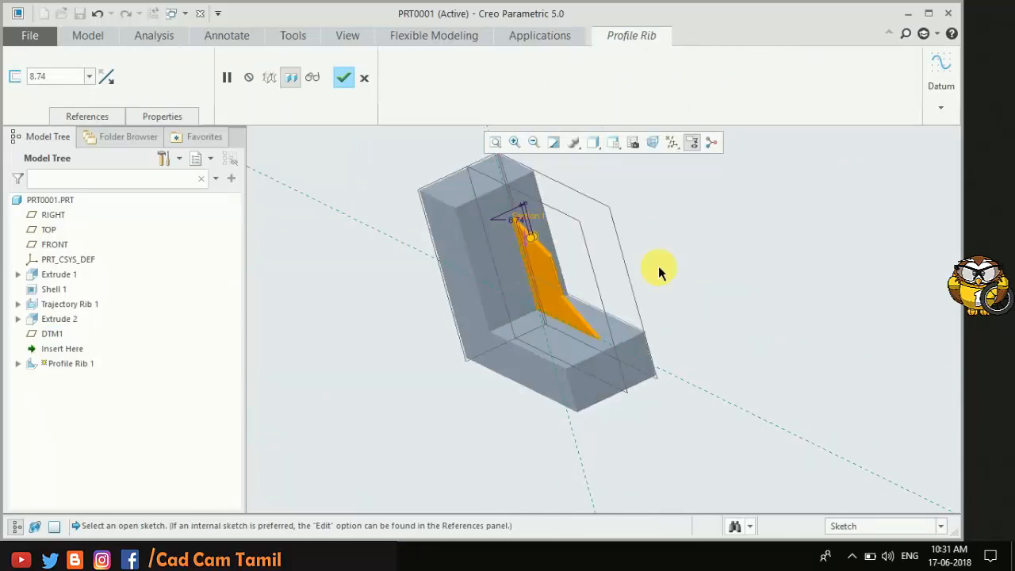
scroll(492, 289, "up", 4)
left_click_drag(384, 258, 564, 246)
scroll(564, 247, "down", 3)
middle_click_drag(564, 246, 619, 252)
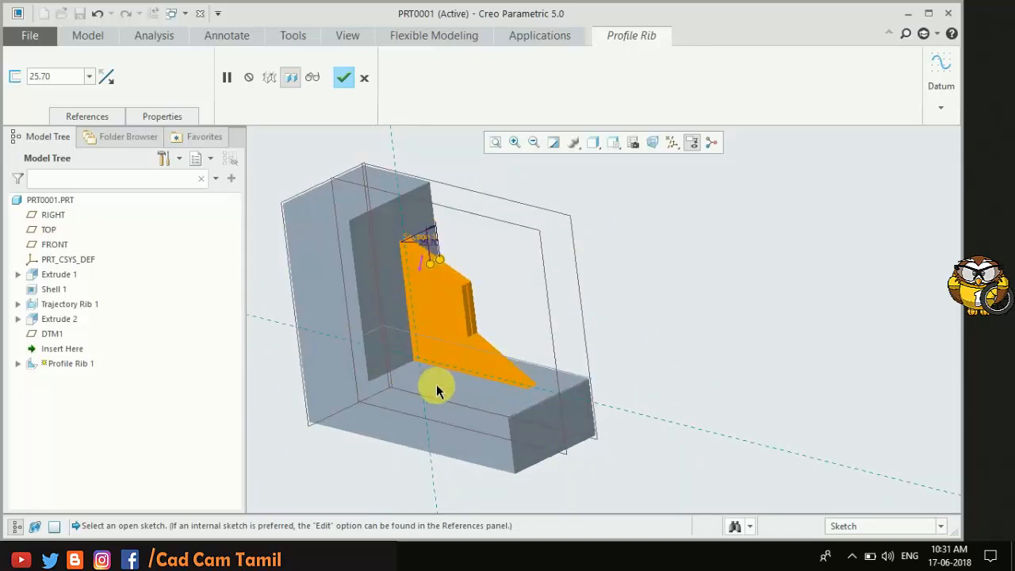
Cycle the rib thickness through each side of the sketch plane and back to both sides
left_click(106, 77)
scroll(418, 245, "up", 3)
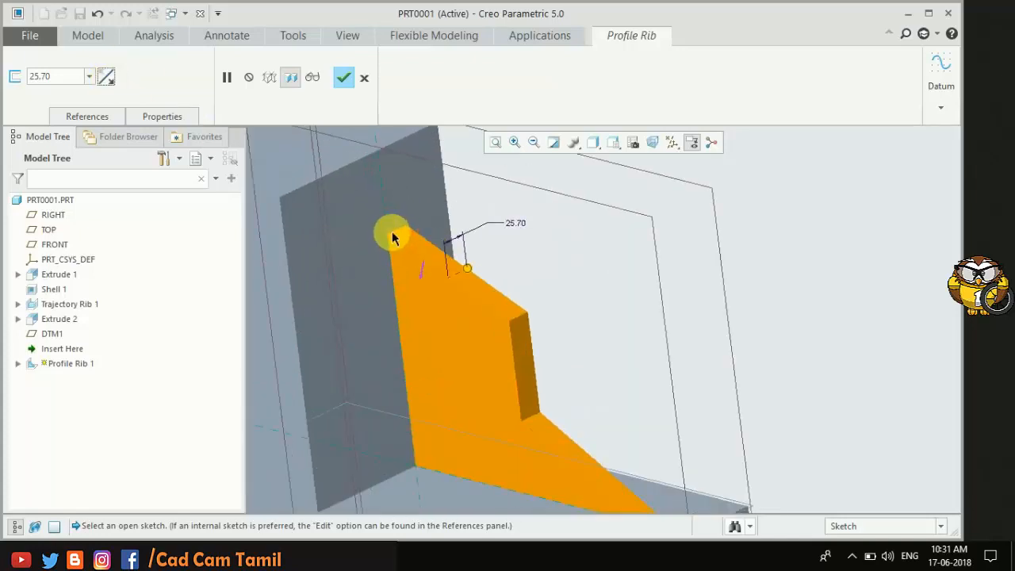
left_click(102, 74)
left_click(103, 75)
left_click(104, 76)
left_click(106, 77)
left_click(106, 77)
left_click(105, 77)
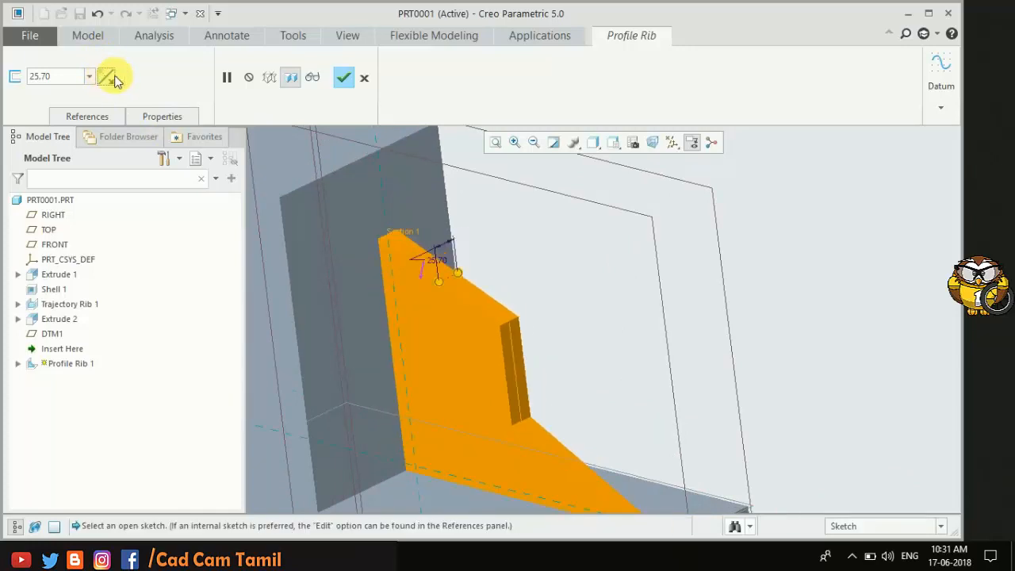
Complete the profile rib between the upright and the base
left_click(342, 85)
scroll(627, 317, "down", 5)
mouse_move(594, 313)
middle_mouse_down()
mouse_move(646, 324)
mouse_move(680, 231)
mouse_move(637, 337)
mouse_move(581, 314)
middle_mouse_up()
scroll(575, 311, "up", 4)
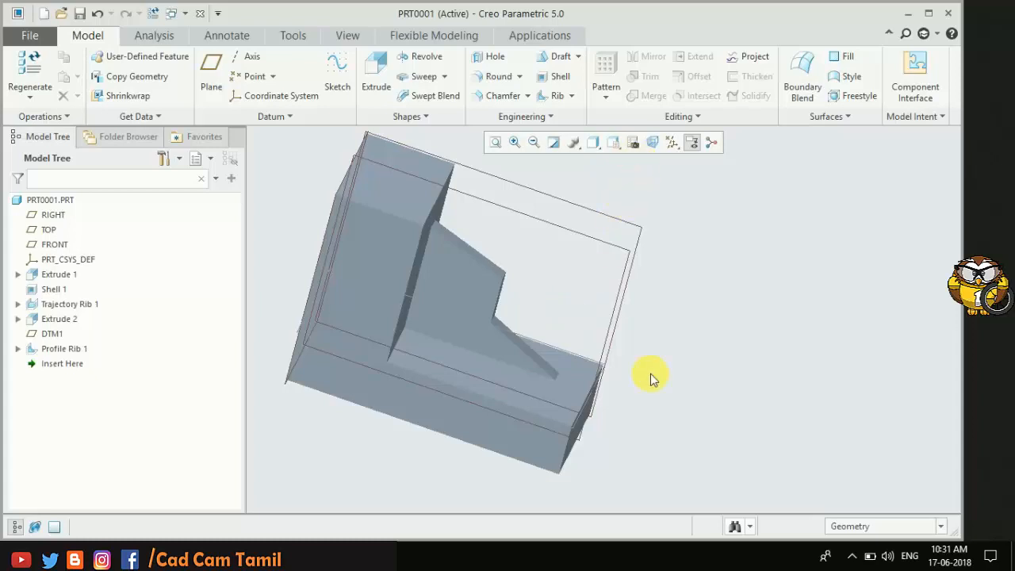
Examine the profile rib and the ribbed cavity under the base from several angles
scroll(535, 278, "down", 1)
scroll(551, 321, "up", 2)
mouse_move(565, 315)
middle_mouse_down()
mouse_move(555, 313)
mouse_move(618, 244)
mouse_move(592, 240)
middle_mouse_up()
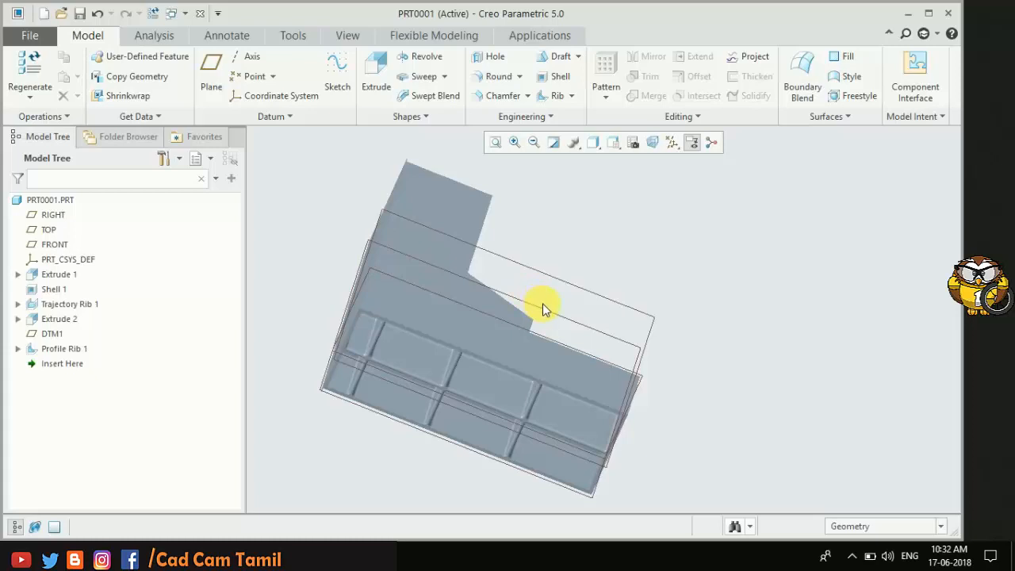
middle_click_drag(538, 235, 525, 272)
scroll(520, 389, "down", 2)
scroll(520, 389, "up", 4)
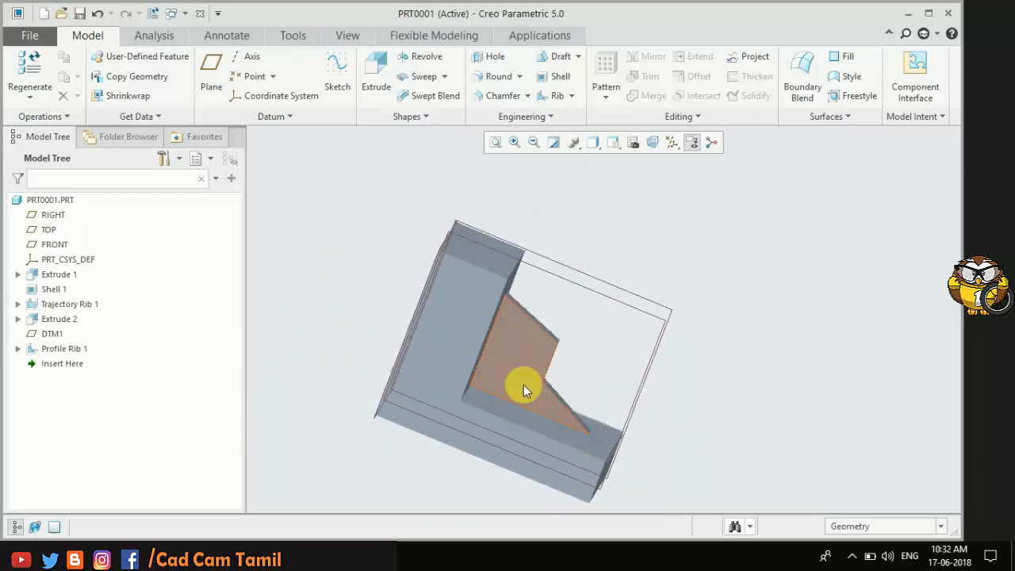